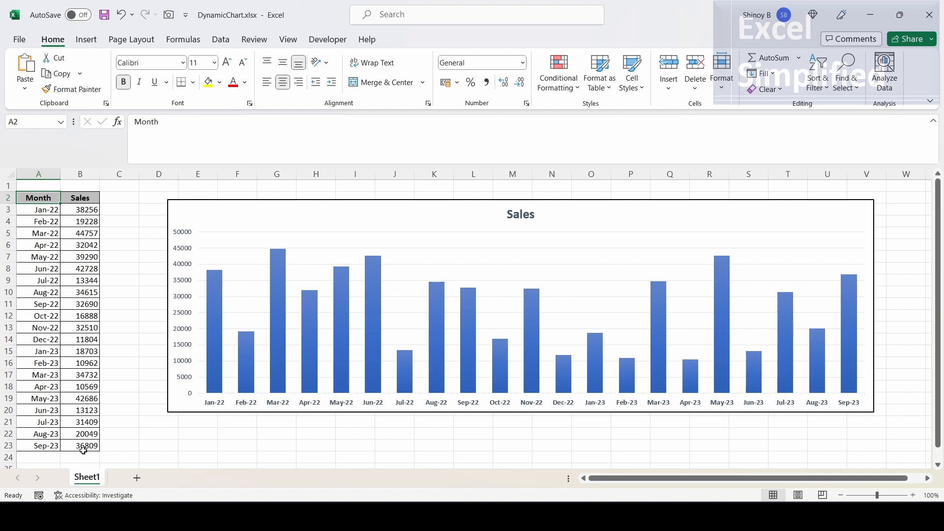
- Clear the sales values for Sep-23, Aug-23 and Jul-23 in cells B23, B22 and B21
{"action": "left_click", "coordinate": [83, 450]}
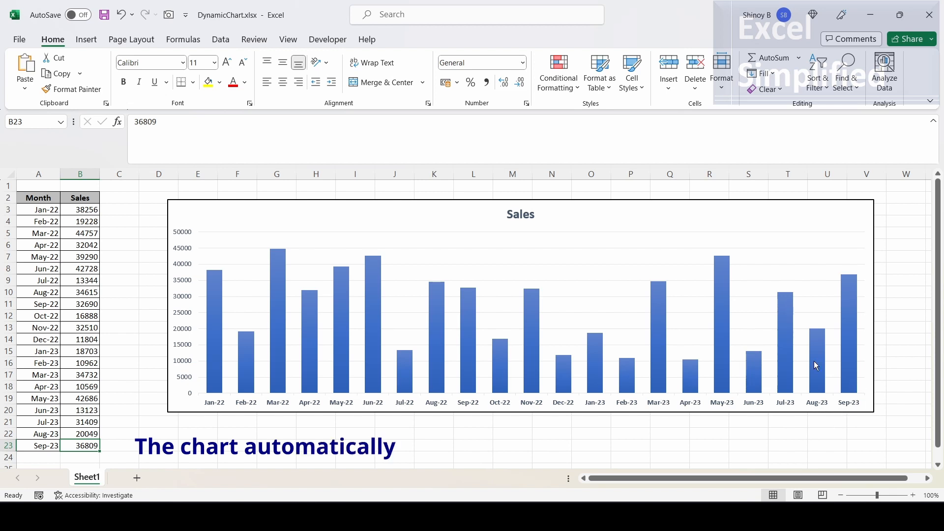
{"action": "key", "text": "Delete"}
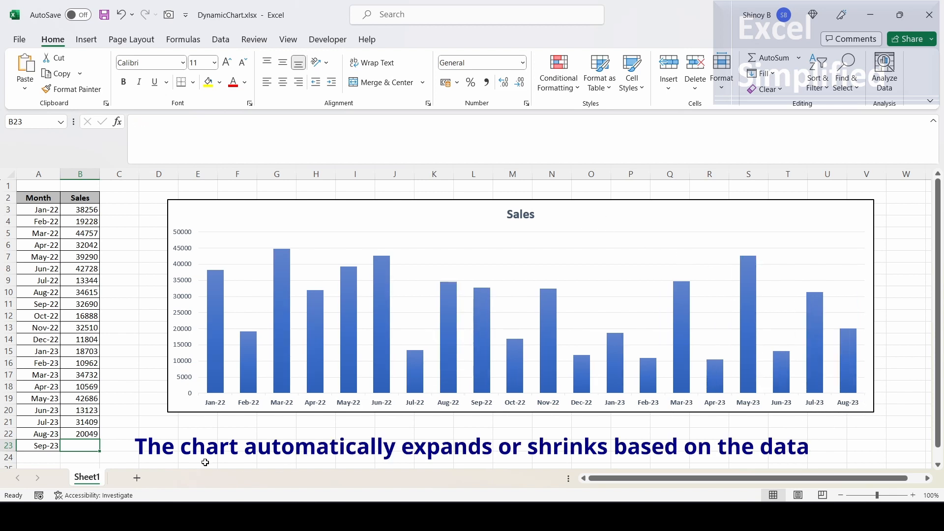
{"action": "left_click", "coordinate": [91, 434]}
{"action": "key", "text": "Delete"}
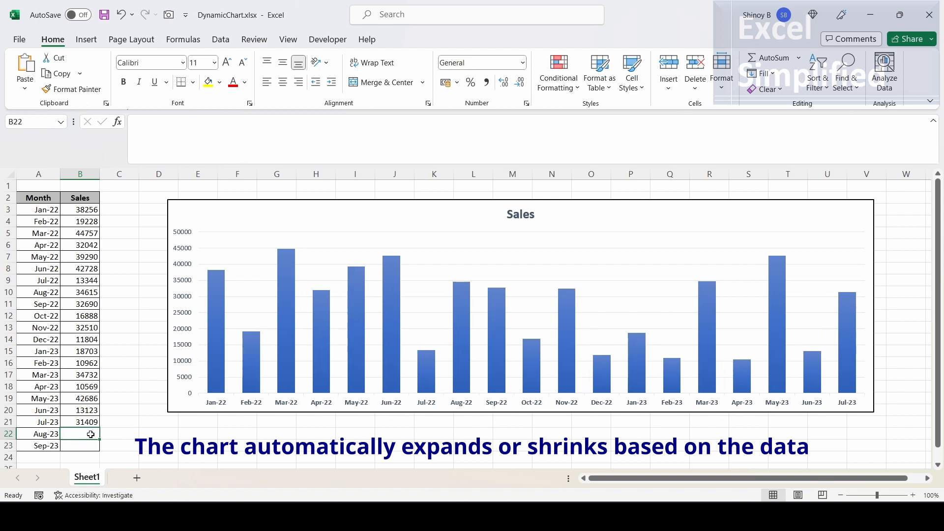
{"action": "left_click", "coordinate": [82, 422]}
{"action": "key", "text": "Delete"}
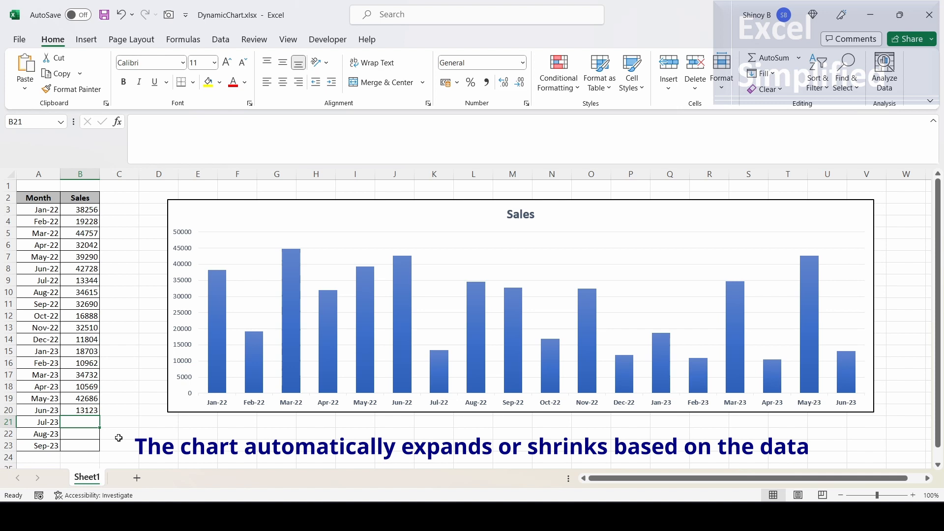
- Undo the three deletions in the Sales column
{"action": "key", "text": "ctrl+z"}
{"action": "key", "text": "ctrl+z"}
{"action": "key", "text": "ctrl+z"}
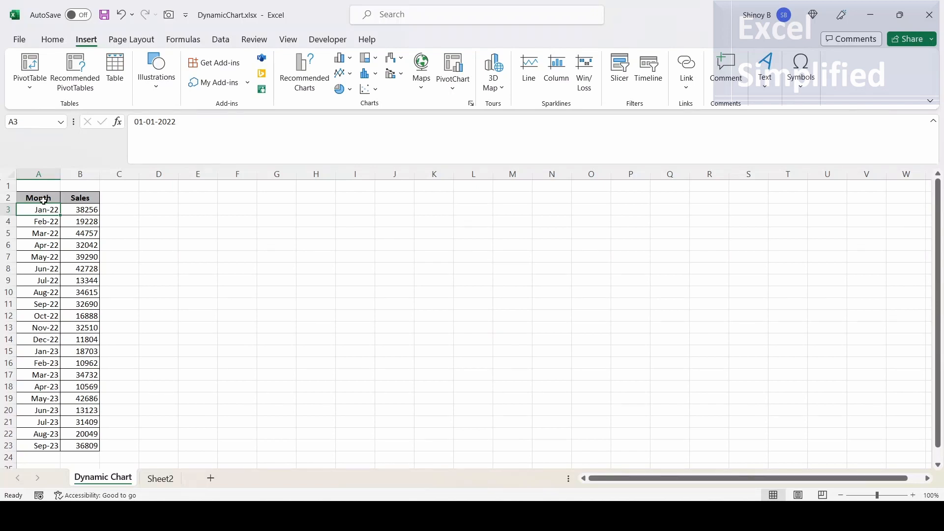
- Insert a 2-D clustered column chart of the Month and Sales data and widen it to span about columns E to W
{"action": "left_click_drag", "start_coordinate": [41, 198], "coordinate": [86, 445]}
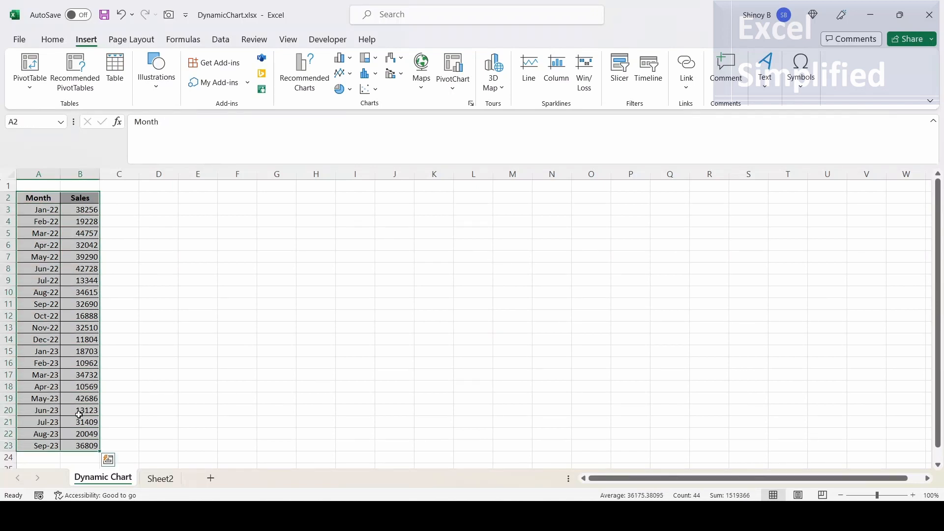
{"action": "left_click", "coordinate": [37, 211]}
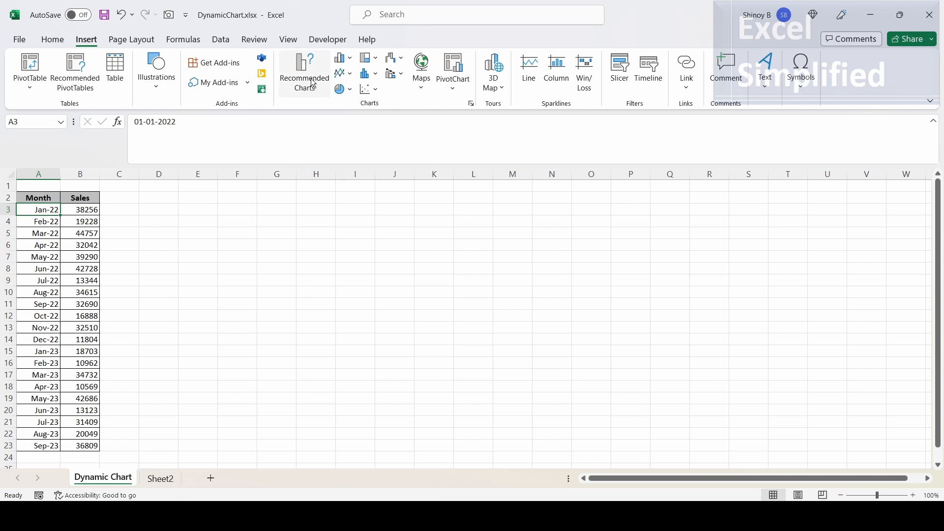
{"action": "left_click", "coordinate": [344, 57]}
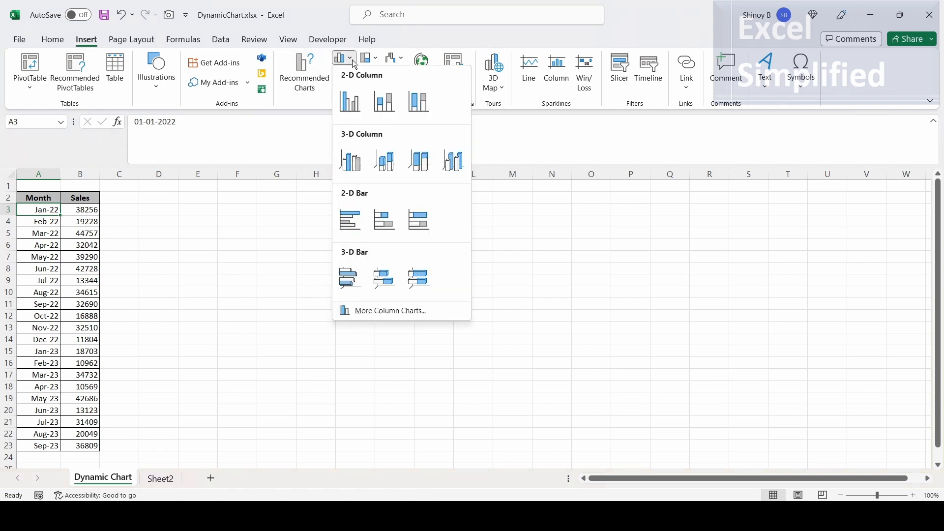
{"action": "left_click", "coordinate": [351, 105]}
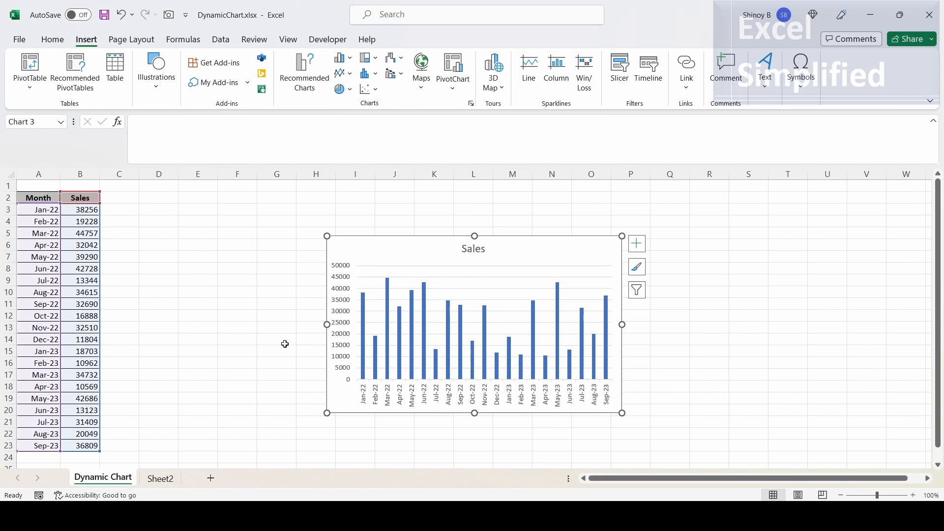
{"action": "left_click_drag", "start_coordinate": [326, 325], "coordinate": [200, 324]}
{"action": "left_click_drag", "start_coordinate": [621, 323], "coordinate": [927, 314]}
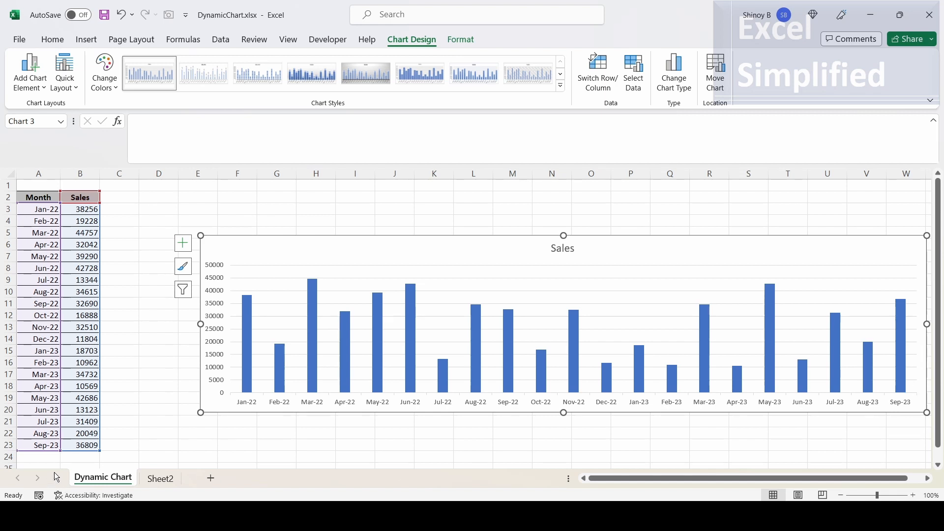
- Examine the chart's data source, checking the ranges behind the Sales series values and the horizontal axis labels
{"action": "left_click", "coordinate": [310, 310]}
{"action": "right_click", "coordinate": [312, 311]}
{"action": "left_click", "coordinate": [350, 375]}
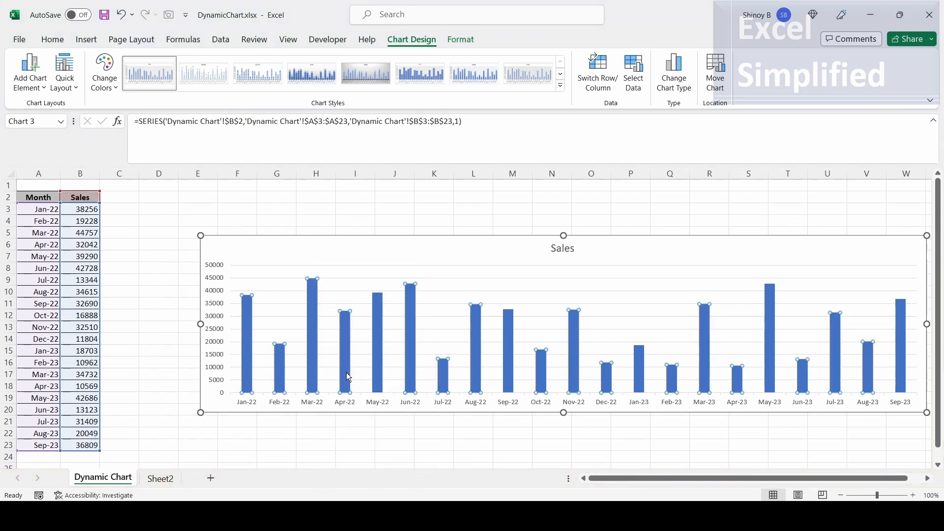
{"action": "left_click", "coordinate": [672, 317]}
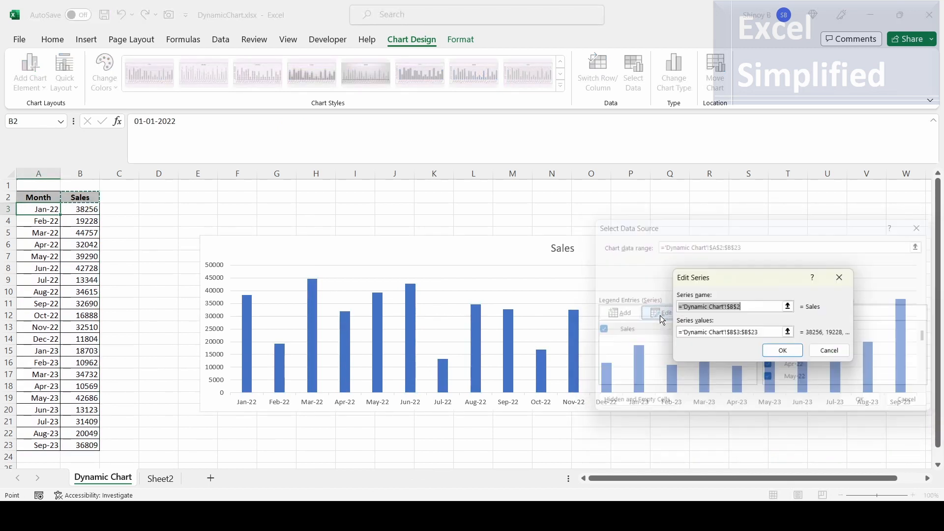
{"action": "left_click", "coordinate": [791, 333]}
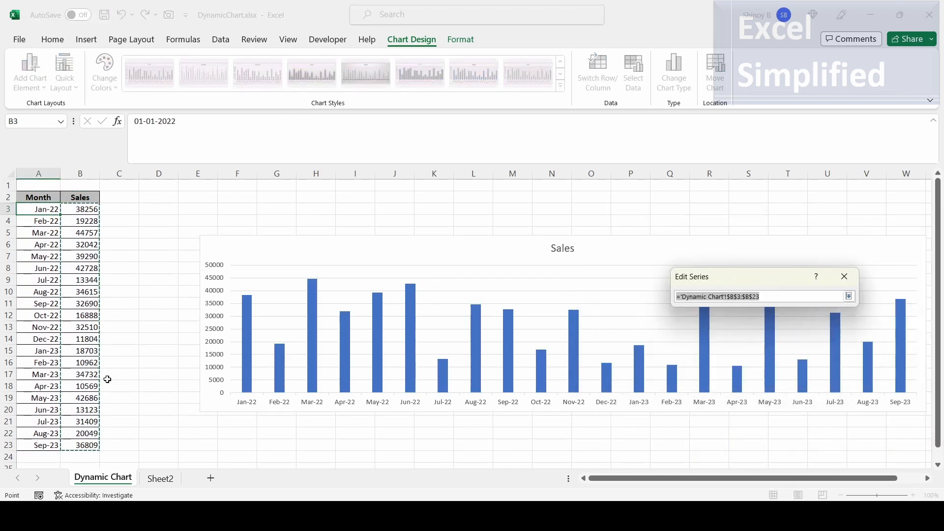
{"action": "left_click", "coordinate": [849, 296]}
{"action": "left_click", "coordinate": [785, 353]}
{"action": "left_click", "coordinate": [783, 312]}
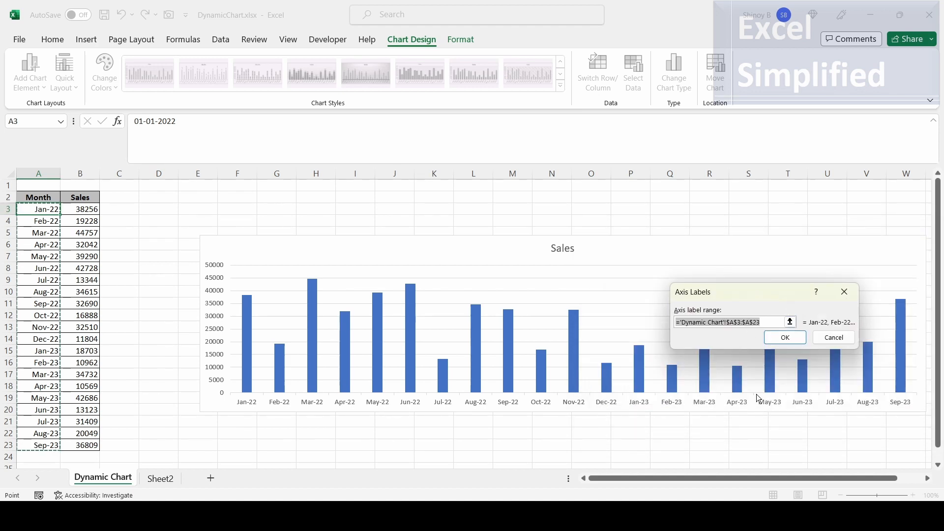
{"action": "left_click", "coordinate": [785, 338]}
{"action": "left_click", "coordinate": [866, 404]}
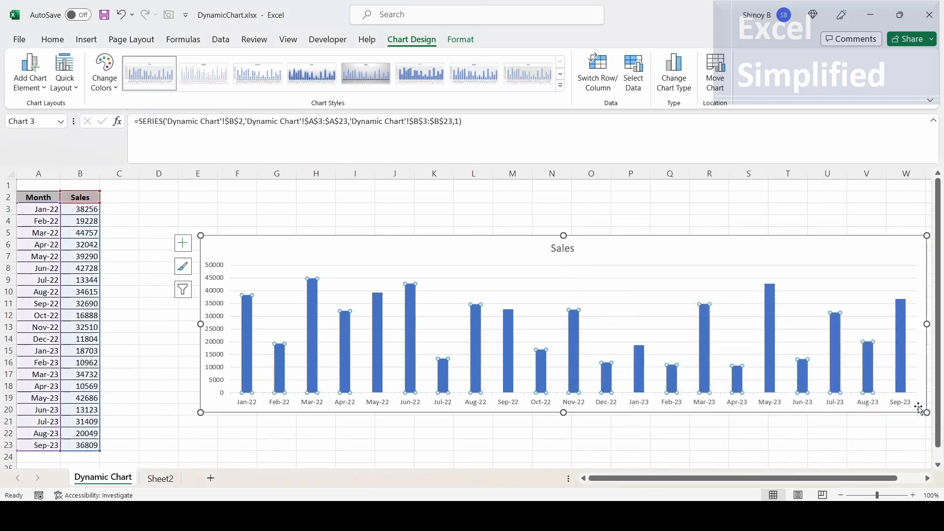
- Start an OFFSET formula in C3 with the absolute reference $A$3 and row and column offsets of 0
{"action": "left_click", "coordinate": [115, 210]}
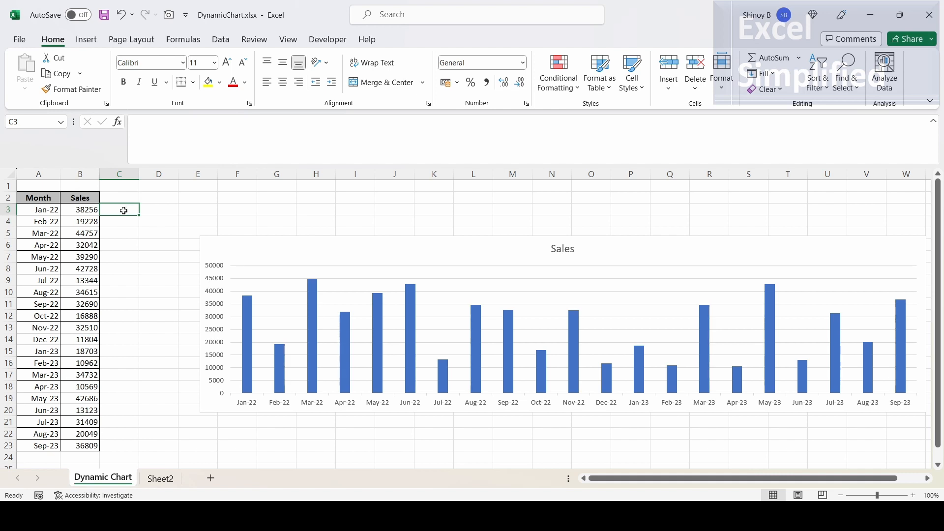
{"action": "type", "text": "=OF"}
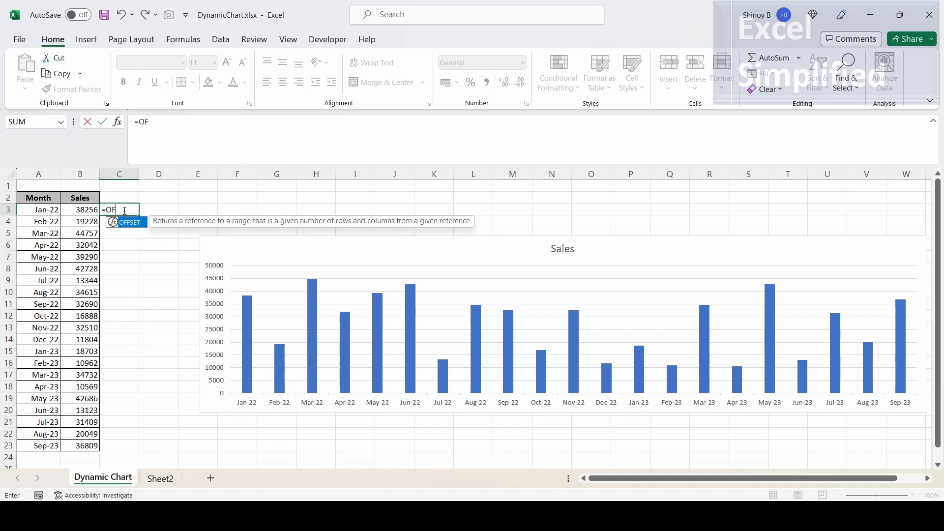
{"action": "type", "text": "FSET("}
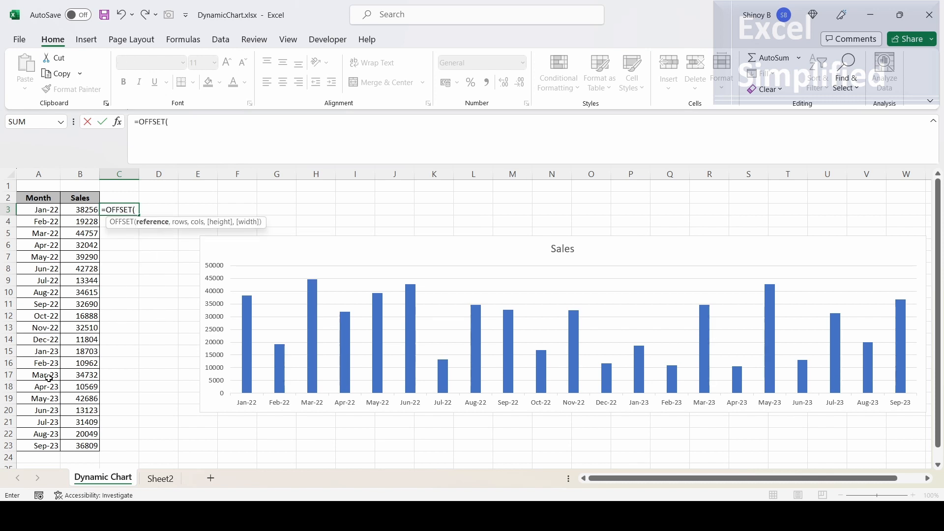
{"action": "left_click", "coordinate": [38, 210]}
{"action": "key", "text": "F4"}
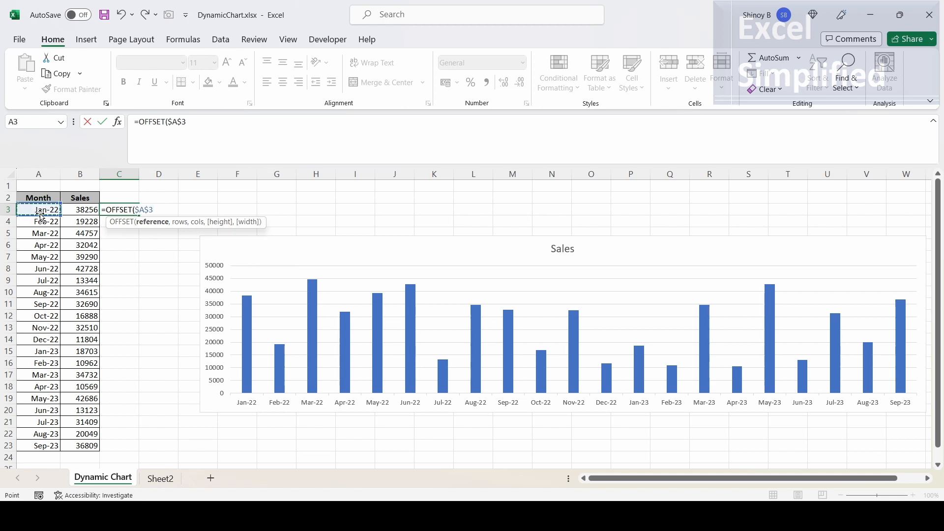
{"action": "type", "text": ","}
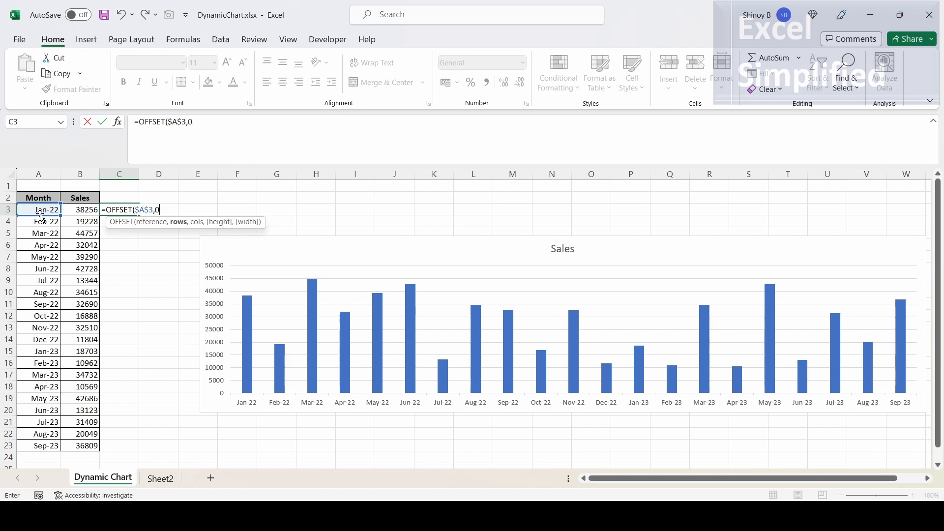
{"action": "type", "text": "0,0,"}
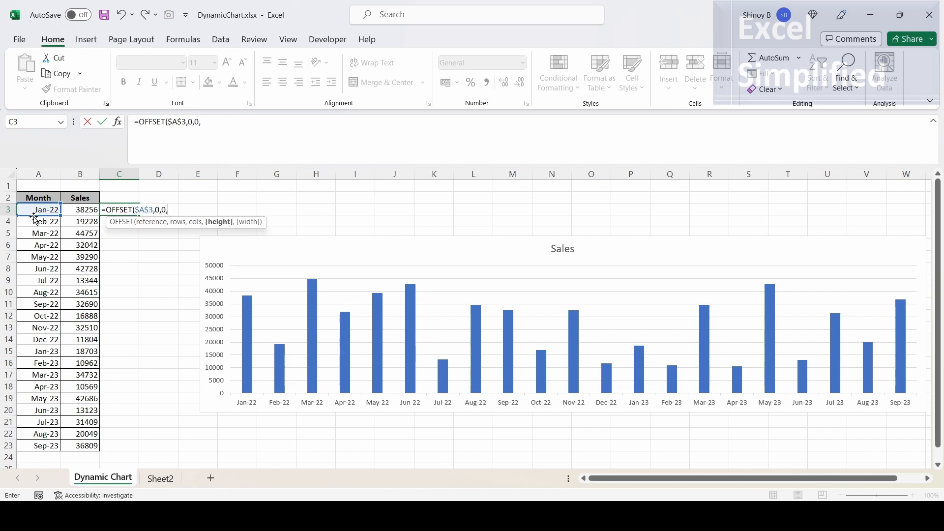
- Complete the C3 formula with COUNTA($B$3:$B$50) as the height and 1 as the width
{"action": "type", "text": "counta("}
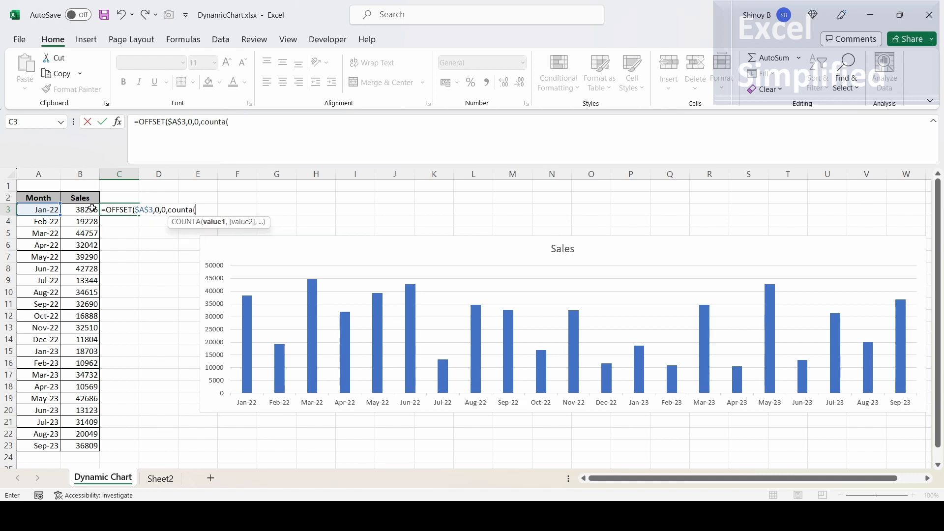
{"action": "left_click_drag", "start_coordinate": [92, 208], "coordinate": [94, 447]}
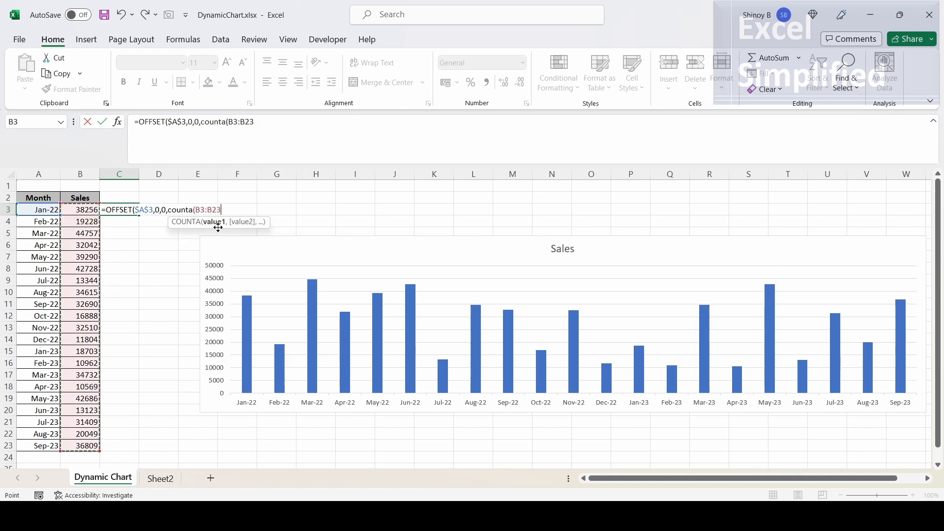
{"action": "key", "text": "BackSpace"}
{"action": "key", "text": "BackSpace"}
{"action": "type", "text": "50"}
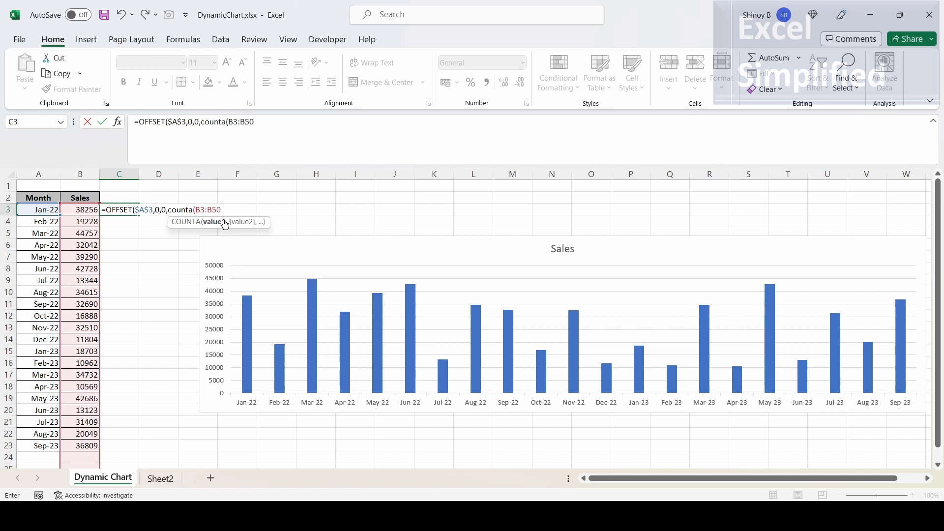
{"action": "key", "text": "F4"}
{"action": "left_click", "coordinate": [201, 211]}
{"action": "key", "text": "F4"}
{"action": "left_click", "coordinate": [241, 209]}
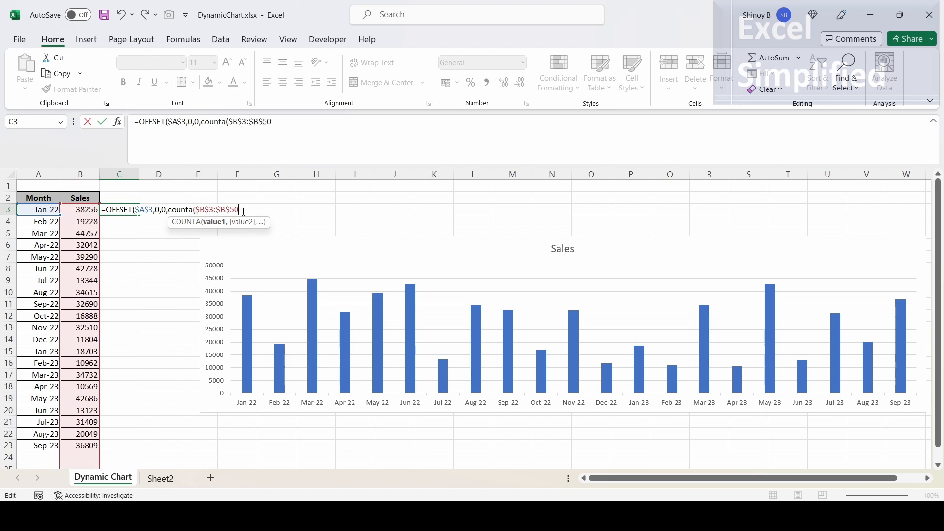
{"action": "type", "text": ")"}
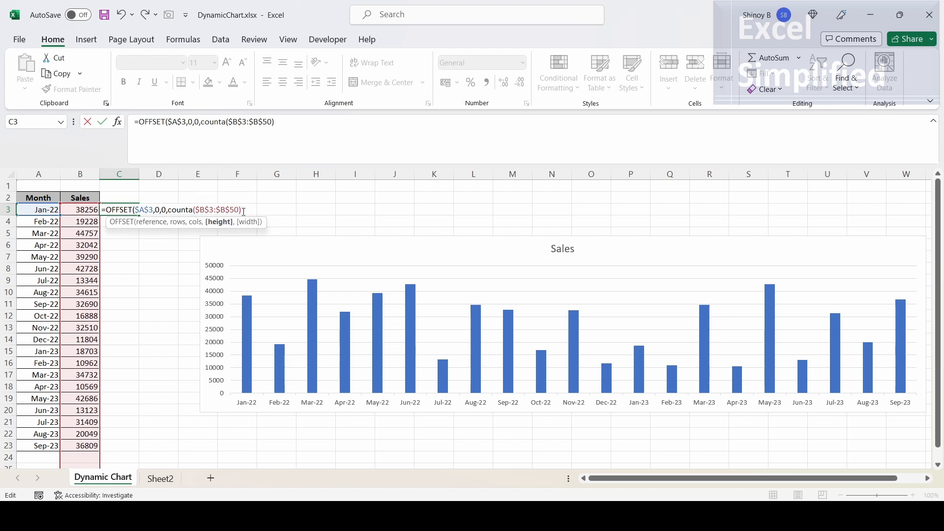
{"action": "type", "text": ",1)"}
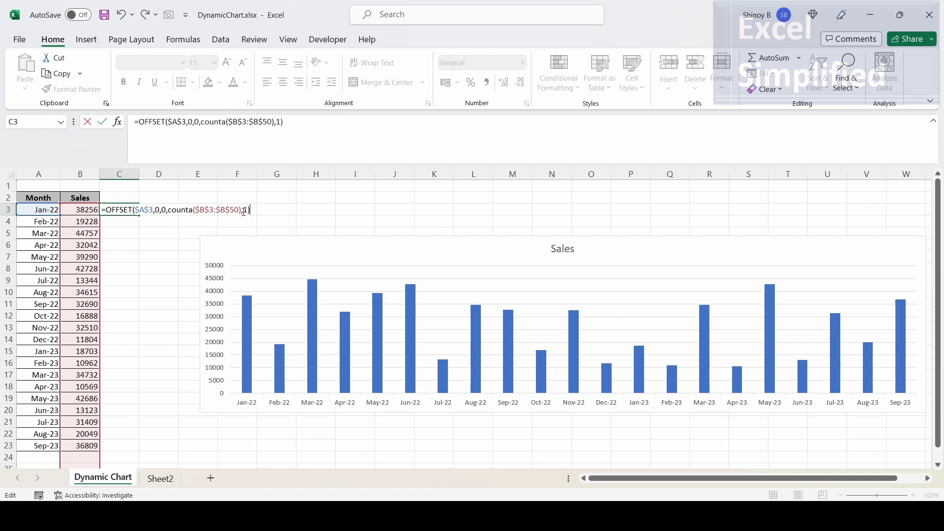
{"action": "key", "text": "Return"}
- Copy the month formatting of cell A3 onto the formula results in C3:C23
{"action": "left_click_drag", "start_coordinate": [44, 210], "coordinate": [33, 274]}
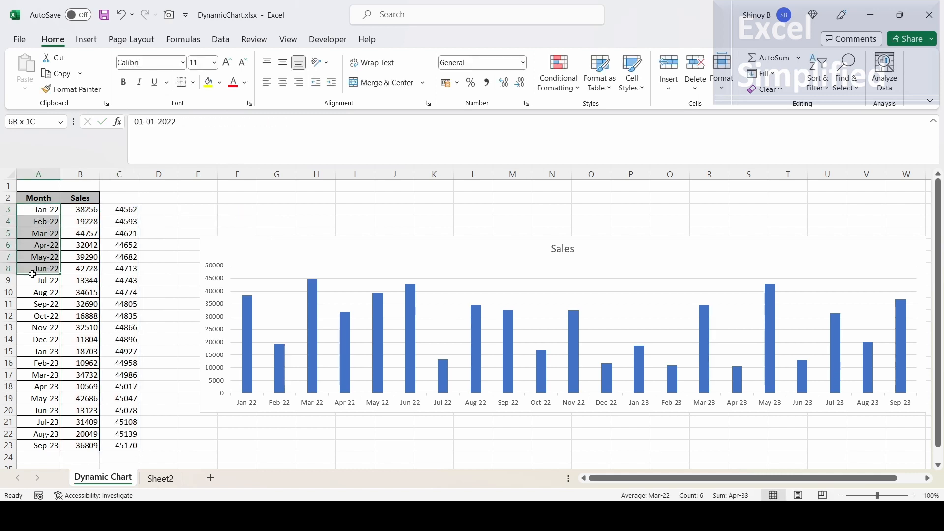
{"action": "left_click", "coordinate": [39, 210]}
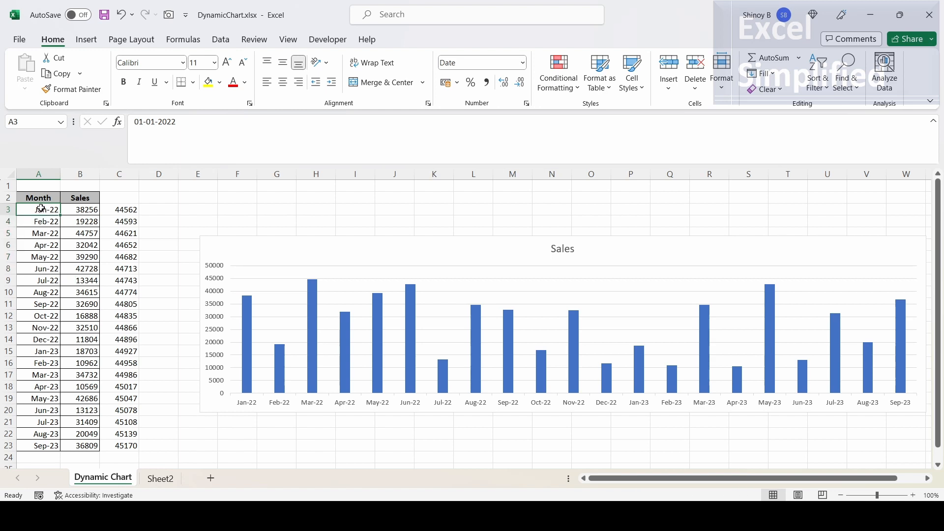
{"action": "left_click", "coordinate": [81, 93]}
{"action": "left_click_drag", "start_coordinate": [124, 211], "coordinate": [127, 447]}
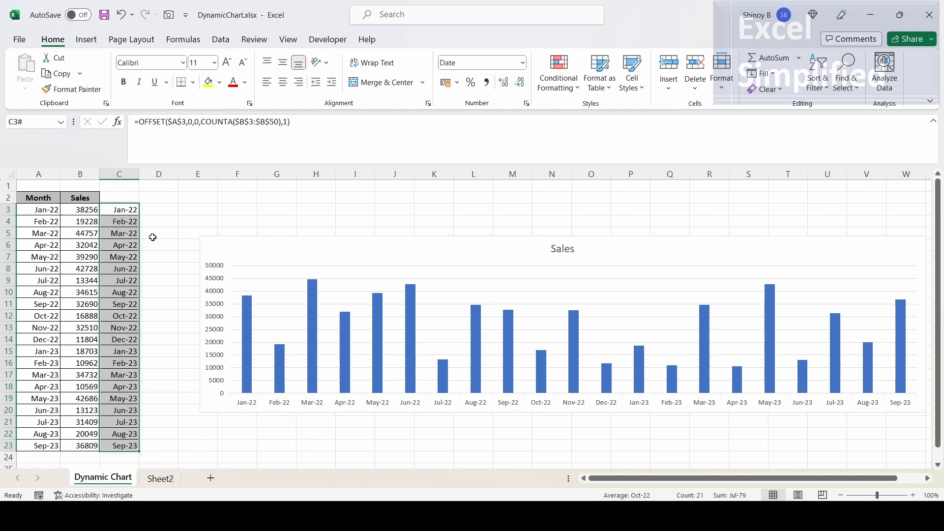
- Copy the C3 formula text into D3 and change its reference to $B$3, giving =OFFSET($B$3,0,0,COUNTA($B$3:$B$50),1)
{"action": "left_click", "coordinate": [132, 205]}
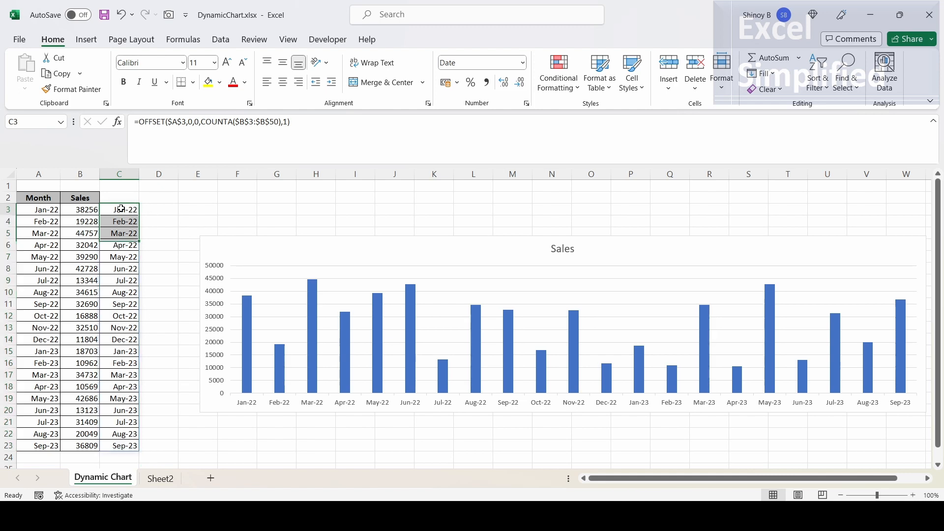
{"action": "left_click", "coordinate": [316, 128]}
{"action": "key", "text": "ctrl+a"}
{"action": "left_click", "coordinate": [163, 210]}
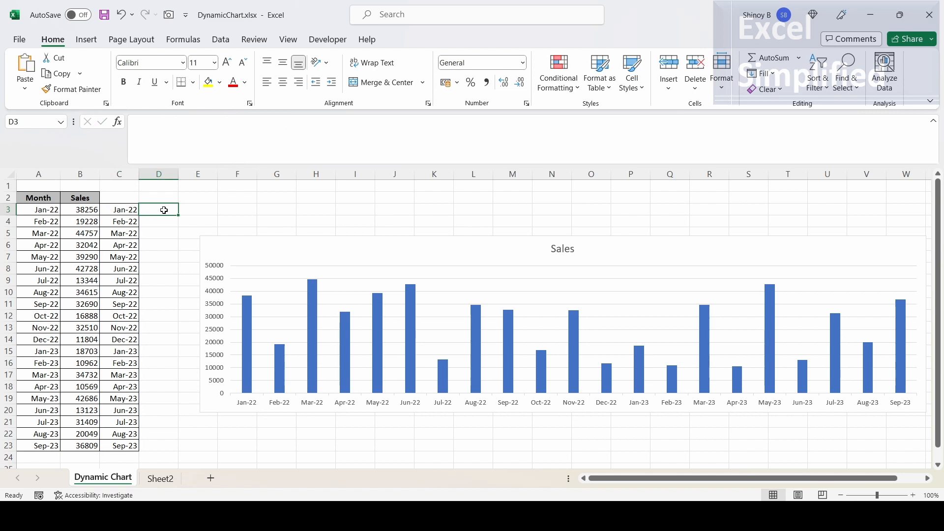
{"action": "double_click", "coordinate": [165, 210]}
{"action": "key", "text": "ctrl+v"}
{"action": "left_click", "coordinate": [184, 210]}
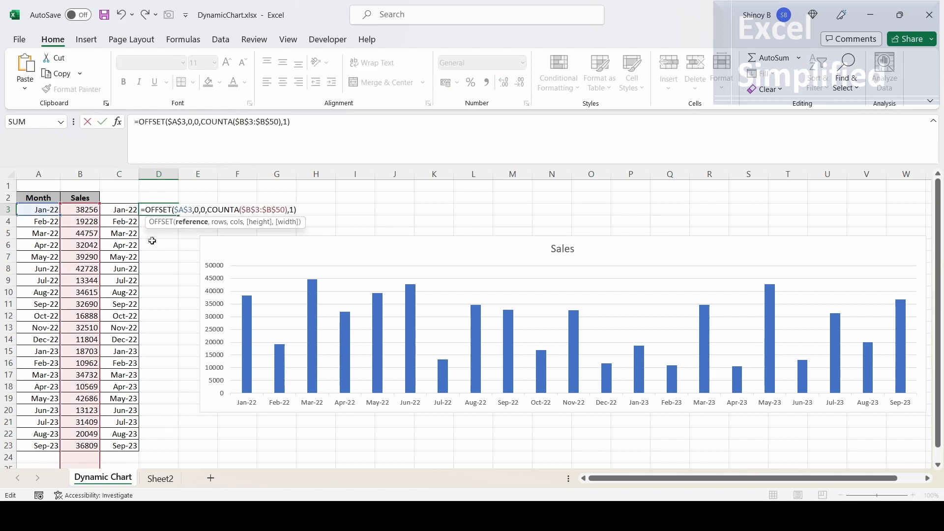
{"action": "key", "text": "BackSpace"}
{"action": "type", "text": "B"}
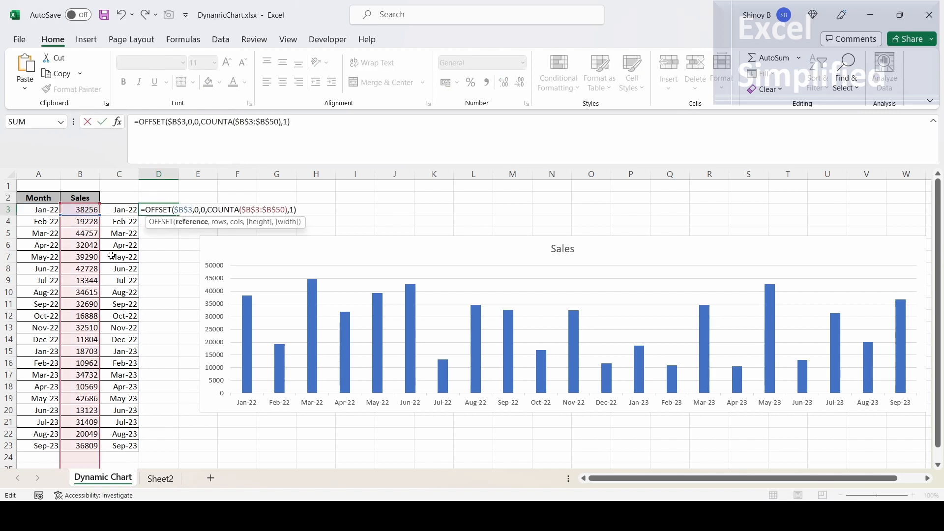
{"action": "key", "text": "Return"}
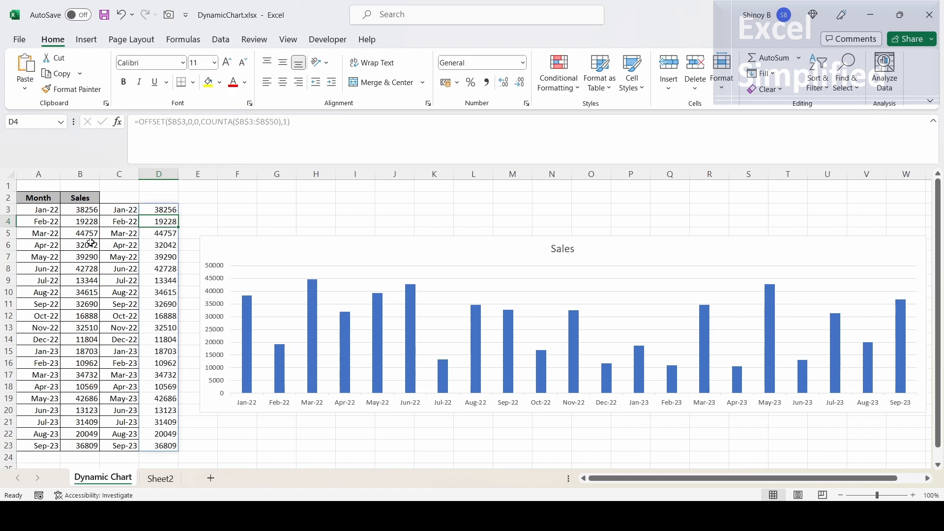
- Compare the sales values in column B with the OFFSET results in columns C and D, and inspect the C3 formula's references
{"action": "left_click_drag", "start_coordinate": [80, 211], "coordinate": [80, 445]}
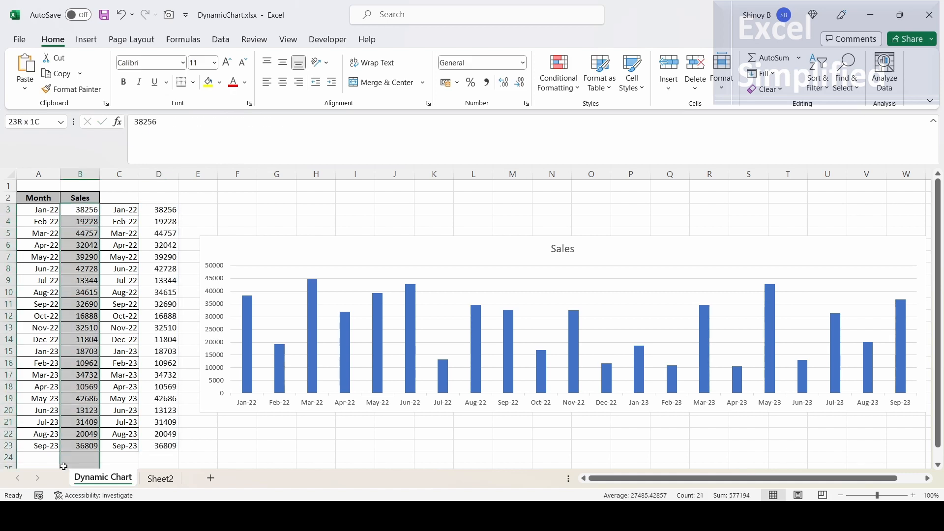
{"action": "left_click", "coordinate": [167, 211]}
{"action": "left_click", "coordinate": [125, 211]}
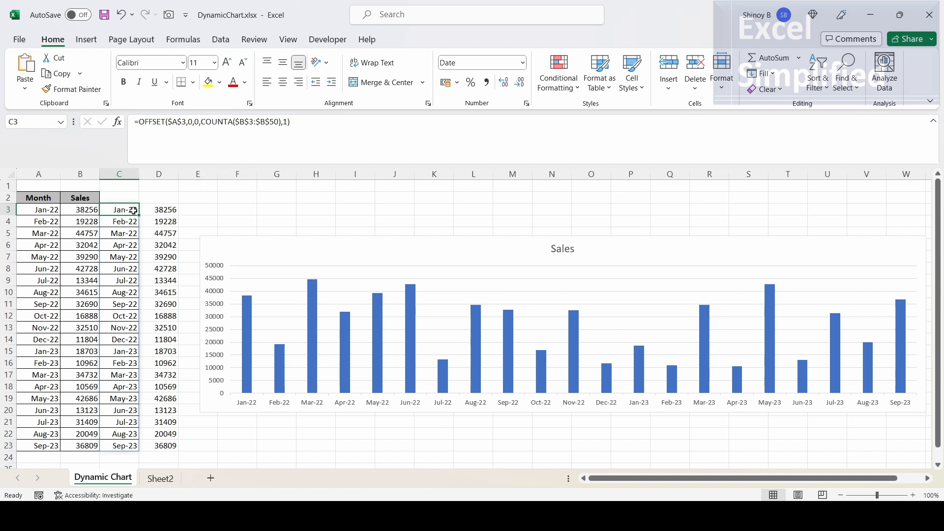
{"action": "left_click_drag", "start_coordinate": [133, 211], "coordinate": [126, 400]}
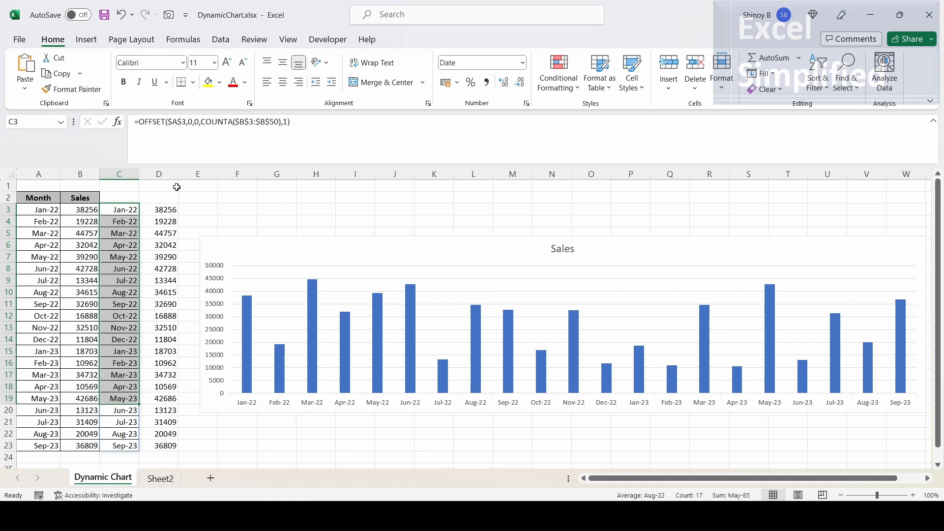
{"action": "left_click", "coordinate": [214, 129]}
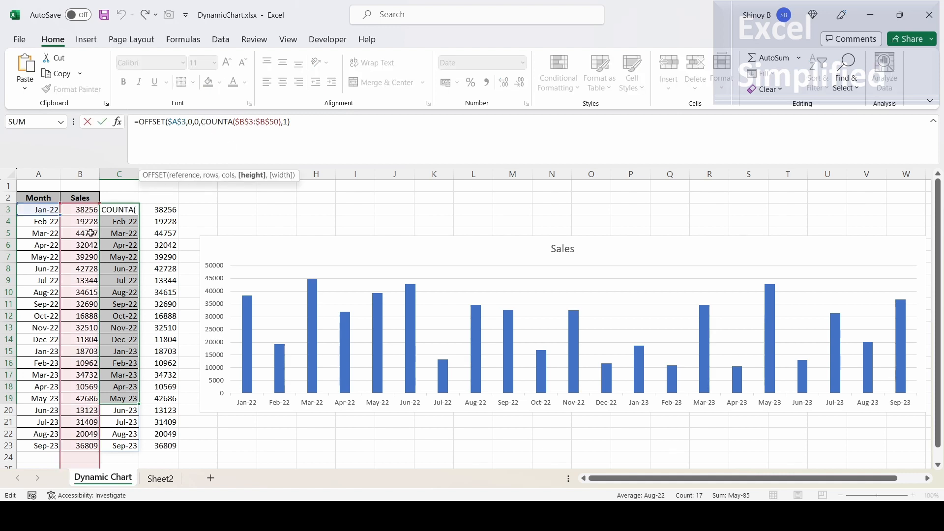
{"action": "key", "text": "Escape"}
{"action": "left_click", "coordinate": [87, 446]}
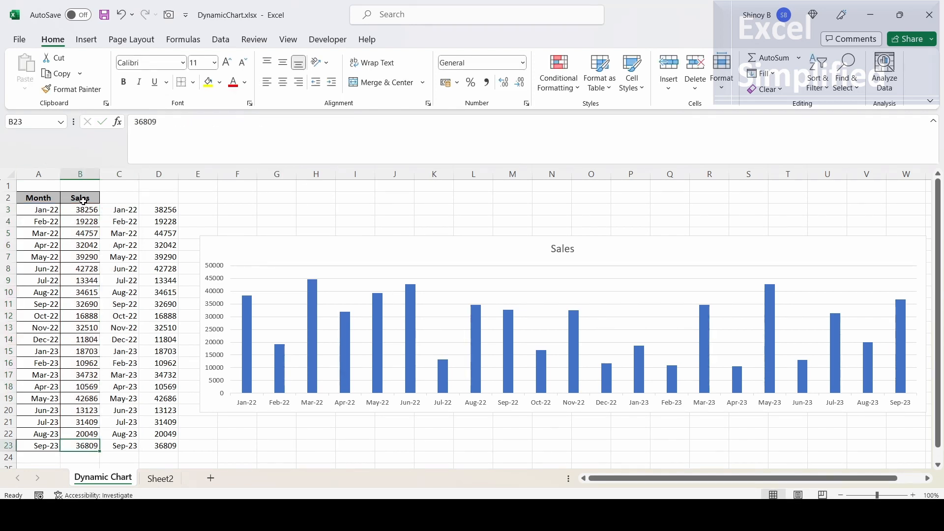
- Clear the sales values in B23, B22 and B21 to test how the OFFSET results in columns C and D respond
{"action": "left_click_drag", "start_coordinate": [83, 201], "coordinate": [76, 444]}
{"action": "left_click", "coordinate": [76, 446]}
{"action": "key", "text": "Delete"}
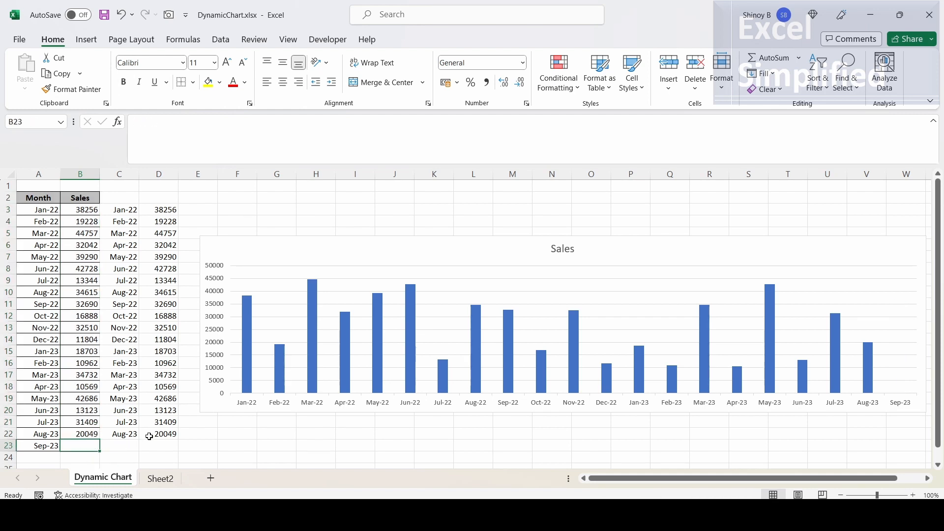
{"action": "left_click_drag", "start_coordinate": [126, 445], "coordinate": [164, 451]}
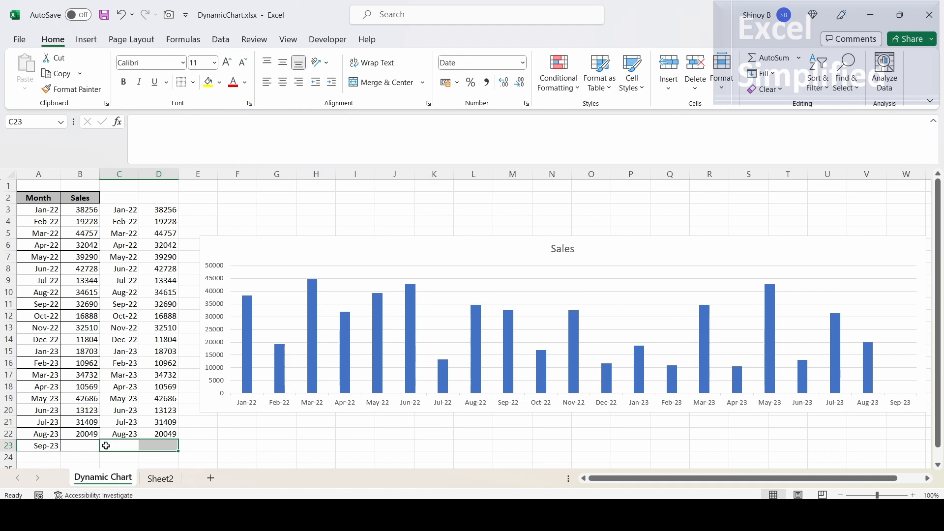
{"action": "left_click", "coordinate": [74, 430]}
{"action": "key", "text": "Delete"}
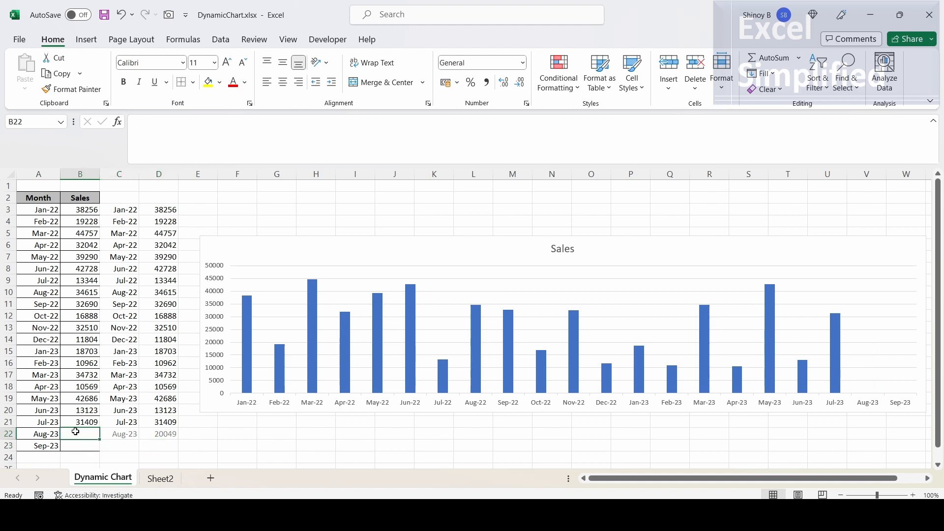
{"action": "left_click", "coordinate": [78, 421]}
{"action": "key", "text": "Delete"}
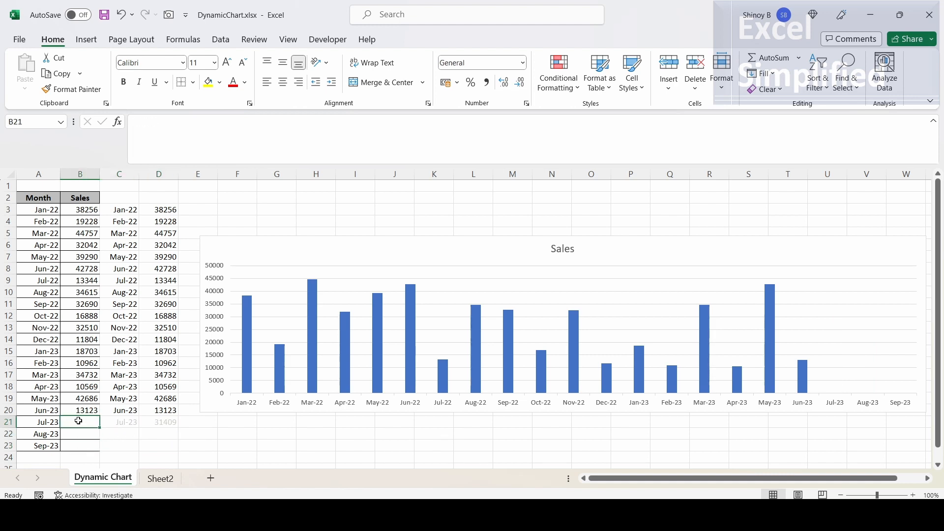
{"action": "left_click_drag", "start_coordinate": [127, 210], "coordinate": [162, 411]}
- Enter the sales values 31409, 20049 and 36809 in cells B21, B22 and B23
{"action": "left_click", "coordinate": [80, 426]}
{"action": "type", "text": "31409"}
{"action": "key", "text": "Return"}
{"action": "type", "text": "20049"}
{"action": "key", "text": "Return"}
{"action": "type", "text": "36809"}
{"action": "key", "text": "Return"}
- Review the formulas in C3 and D3, and copy the OFFSET formula text from C3 without changing the cell
{"action": "left_click", "coordinate": [135, 213]}
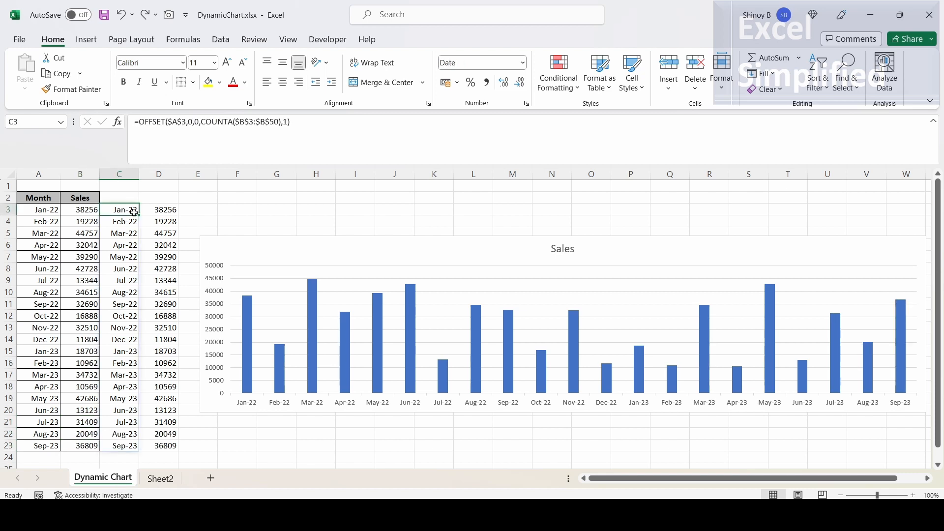
{"action": "left_click", "coordinate": [163, 210]}
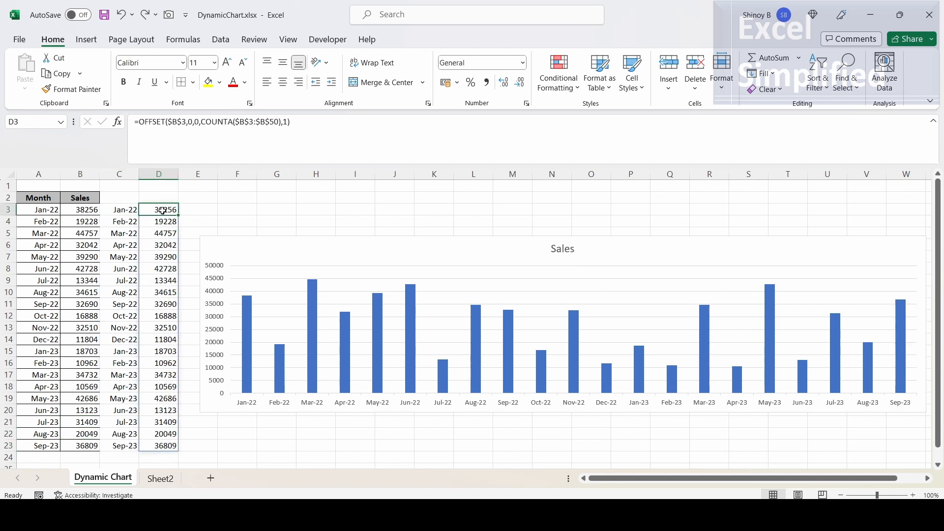
{"action": "left_click", "coordinate": [122, 210]}
{"action": "left_click_drag", "start_coordinate": [291, 122], "coordinate": [134, 122]}
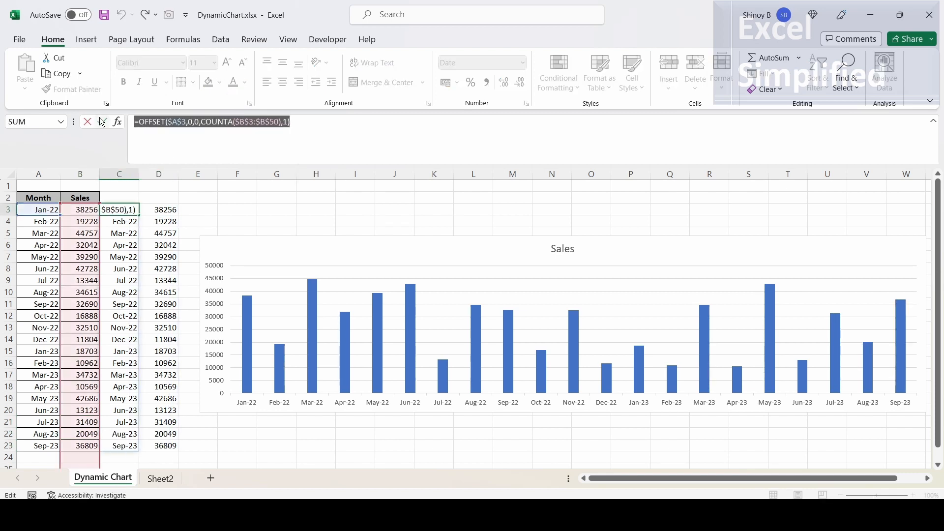
{"action": "key", "text": "ctrl+c"}
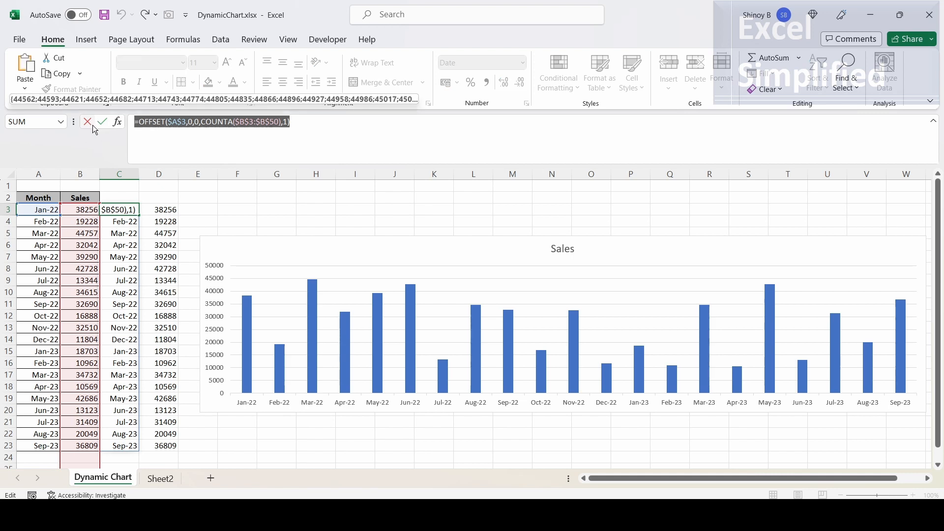
{"action": "left_click", "coordinate": [93, 125]}
- Define a workbook name Month that refers to the copied C3 OFFSET formula, and check the range it covers
{"action": "left_click", "coordinate": [178, 39]}
{"action": "left_click", "coordinate": [362, 78]}
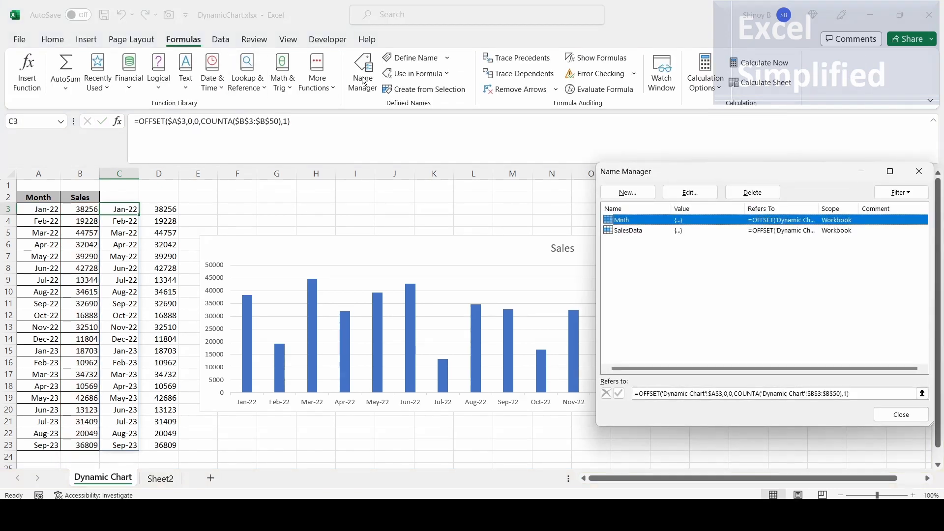
{"action": "left_click", "coordinate": [627, 192]}
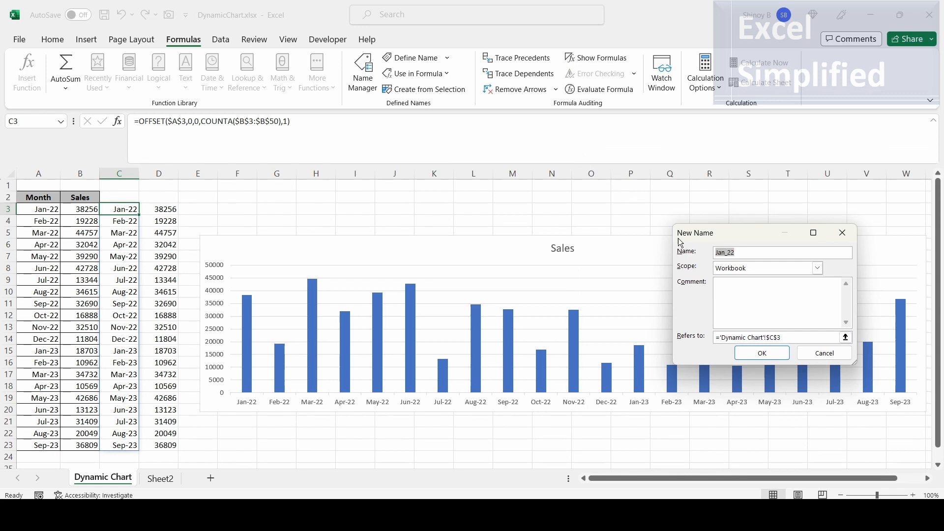
{"action": "type", "text": "Month"}
{"action": "left_click_drag", "start_coordinate": [792, 338], "coordinate": [692, 343]}
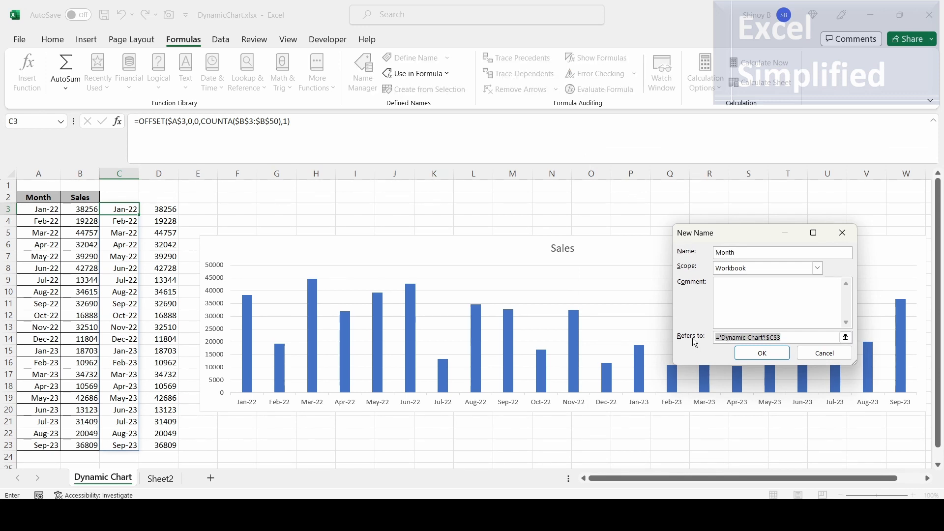
{"action": "key", "text": "ctrl+v"}
{"action": "left_click", "coordinate": [762, 353]}
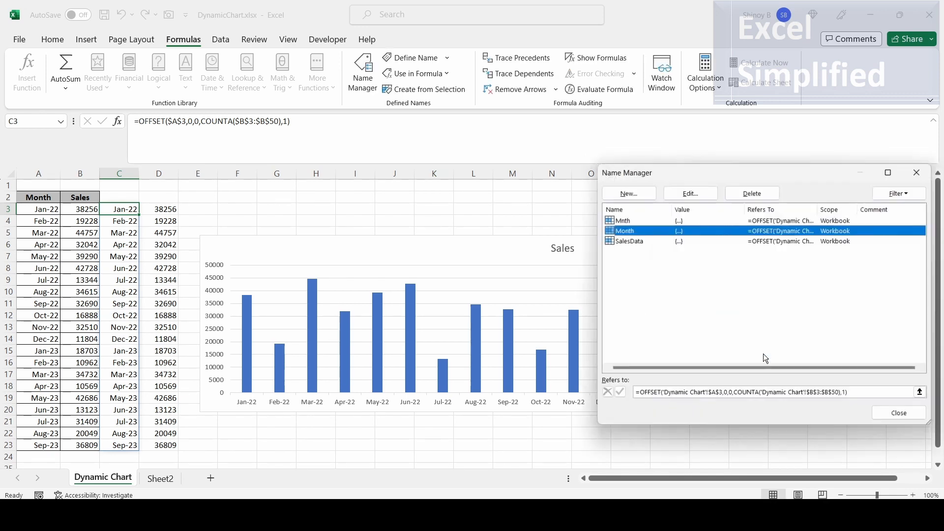
{"action": "left_click", "coordinate": [923, 394]}
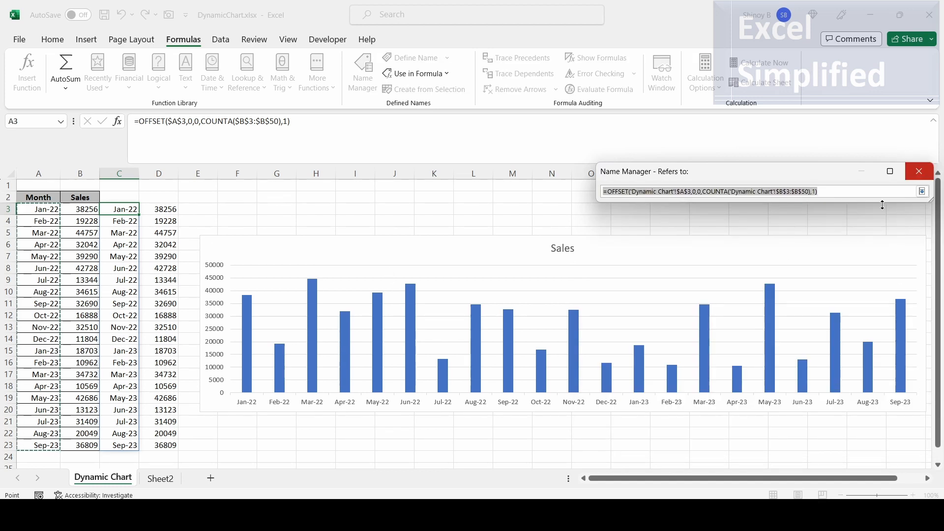
{"action": "left_click", "coordinate": [922, 191]}
{"action": "left_click", "coordinate": [901, 414]}
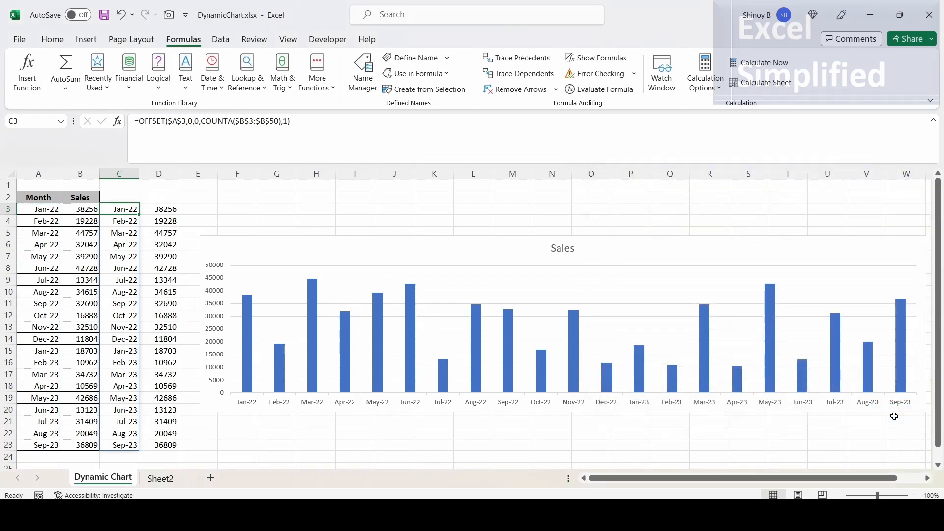
- Copy the OFFSET formula text from D3, leaving the cell unchanged
{"action": "key", "text": "Right"}
{"action": "left_click_drag", "start_coordinate": [295, 121], "coordinate": [108, 126]}
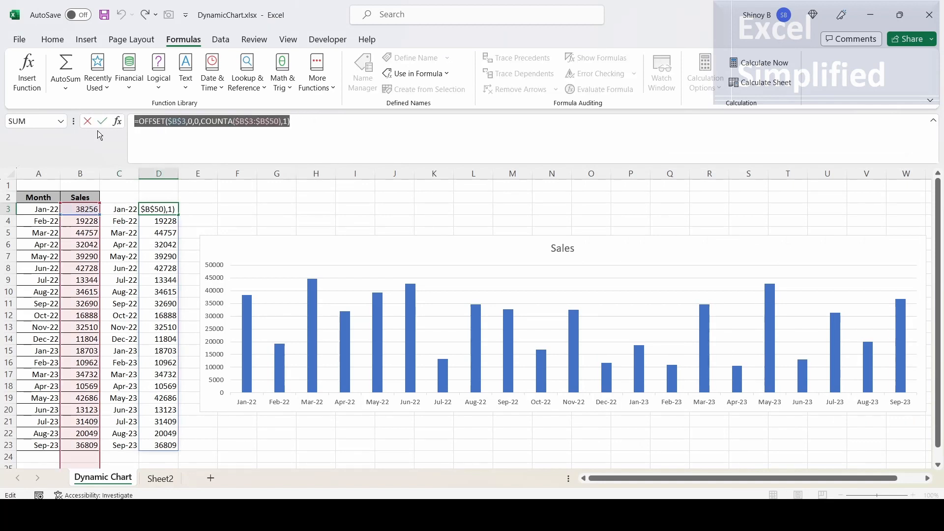
{"action": "key", "text": "Escape"}
- Define a workbook name Sales that refers to the copied D3 OFFSET formula, and check the range it covers
{"action": "key", "text": "ctrl+F3"}
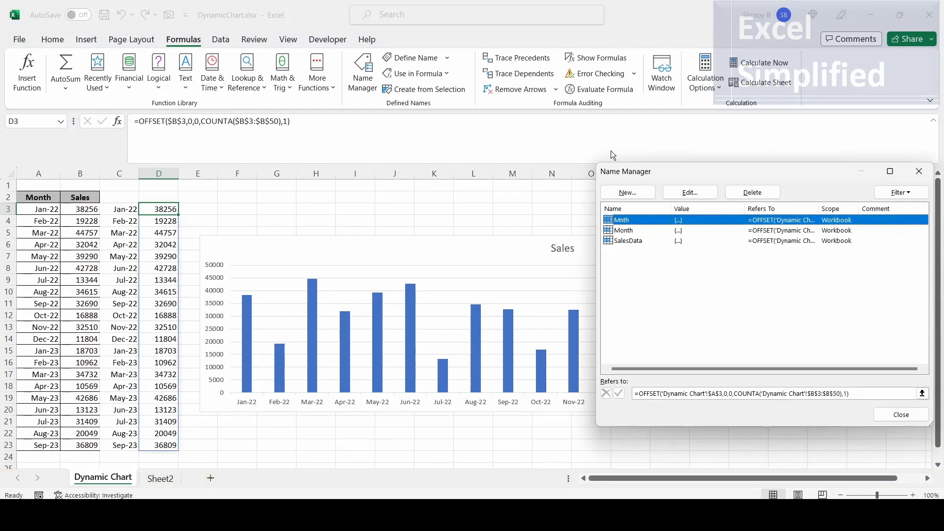
{"action": "left_click", "coordinate": [627, 192]}
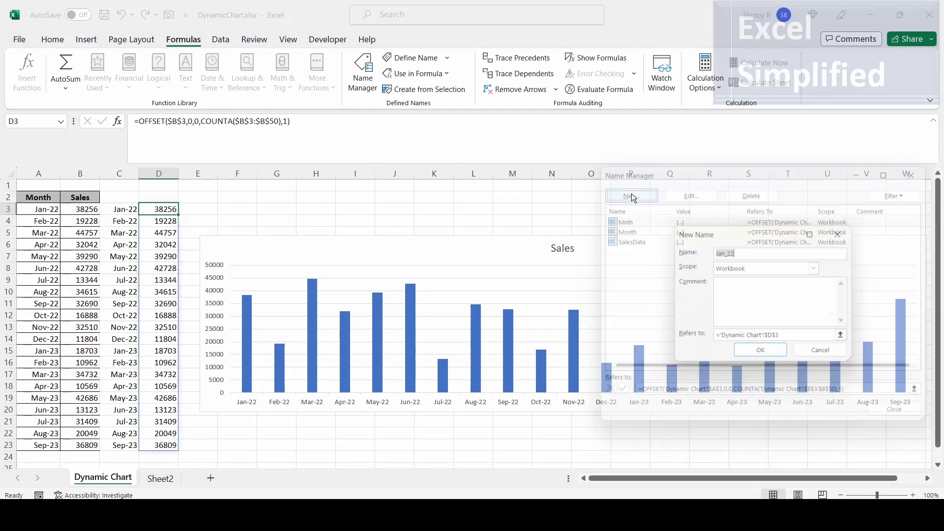
{"action": "type", "text": "Sales"}
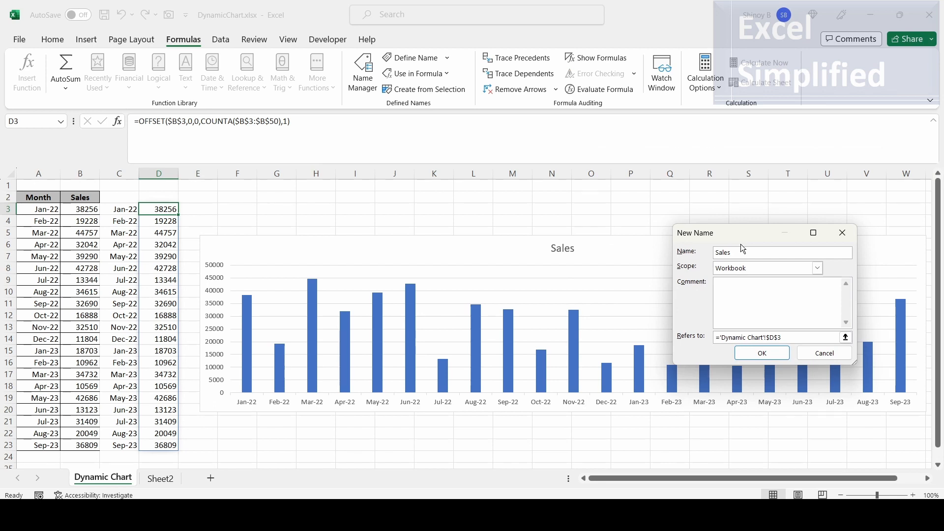
{"action": "left_click_drag", "start_coordinate": [790, 339], "coordinate": [682, 340]}
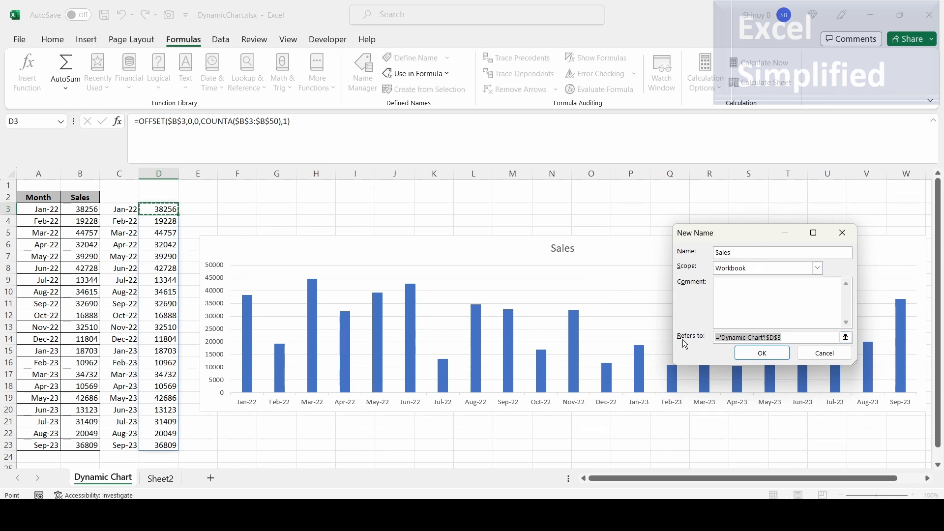
{"action": "key", "text": "ctrl+v"}
{"action": "left_click", "coordinate": [762, 353]}
{"action": "left_click", "coordinate": [920, 393]}
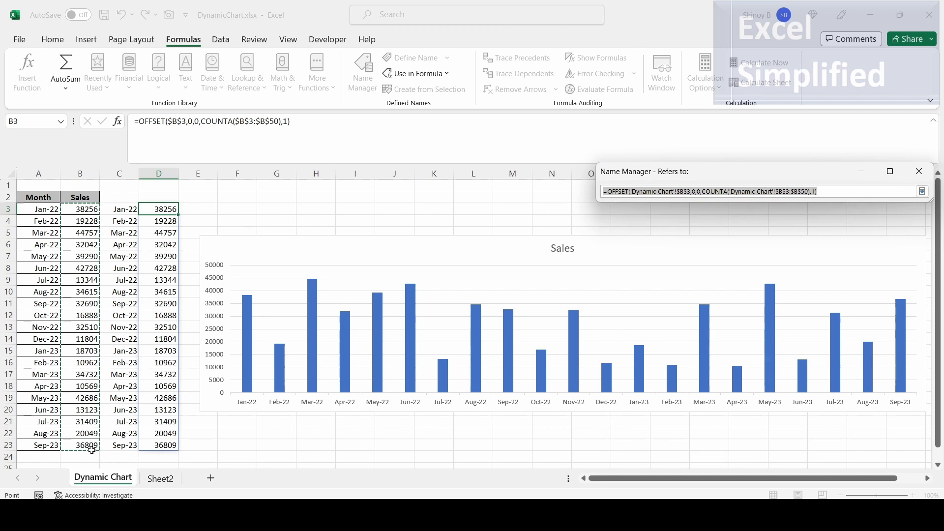
{"action": "key", "text": "Return"}
{"action": "left_click", "coordinate": [900, 412]}
- Remove the helper formulas from columns C and D and move the Sales chart up and closer to the data table
{"action": "left_click_drag", "start_coordinate": [123, 209], "coordinate": [141, 196]}
{"action": "key", "text": "ctrl+z"}
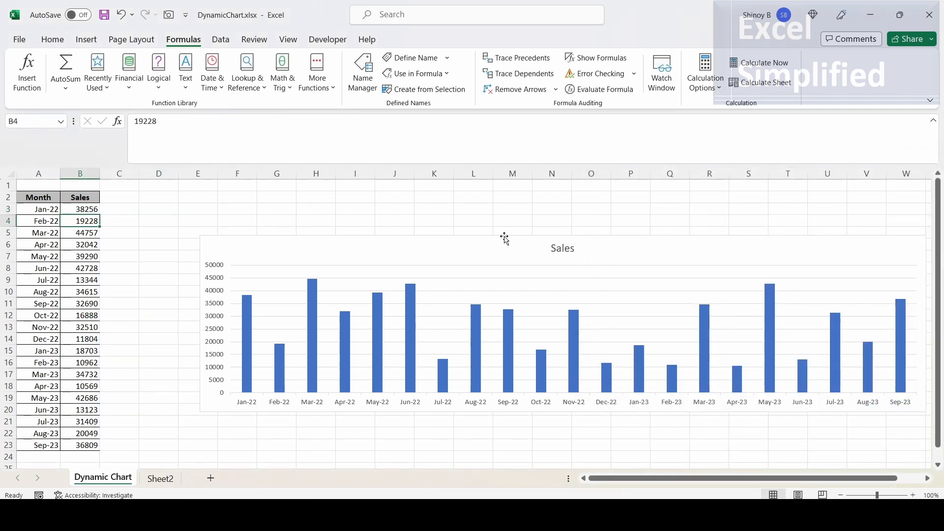
{"action": "left_click", "coordinate": [485, 236]}
{"action": "left_click_drag", "start_coordinate": [486, 235], "coordinate": [442, 219]}
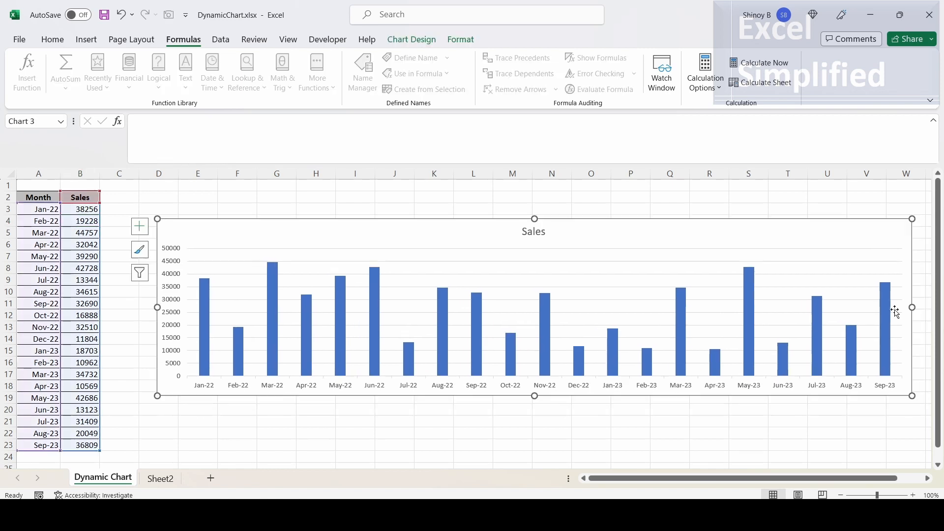
- In the chart's data source, set the horizontal axis label range to ='DynamicChart.xlsx'!Month
{"action": "left_click", "coordinate": [374, 318]}
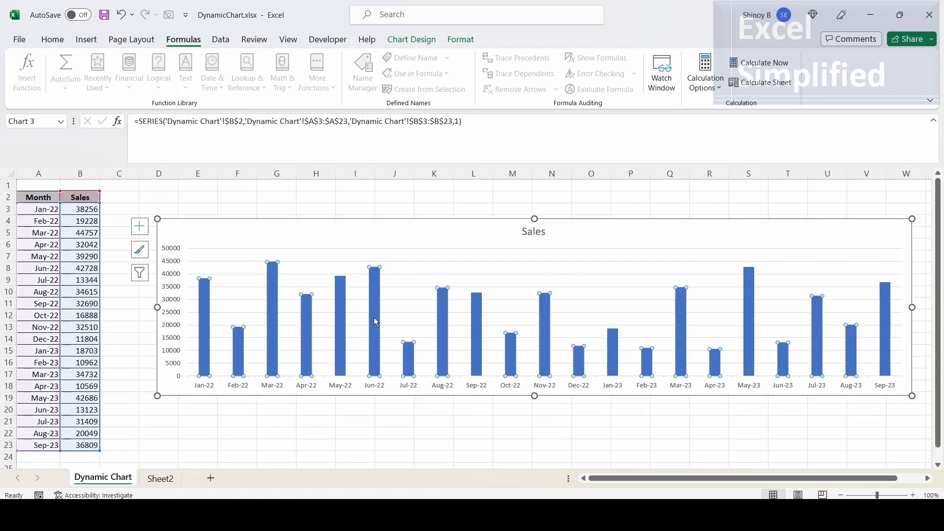
{"action": "right_click", "coordinate": [374, 318]}
{"action": "left_click", "coordinate": [408, 382]}
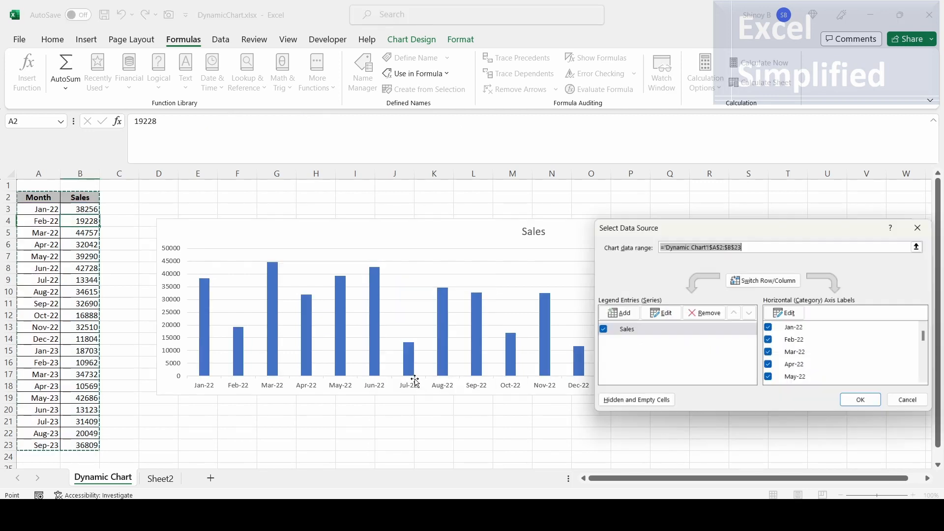
{"action": "left_click", "coordinate": [789, 314]}
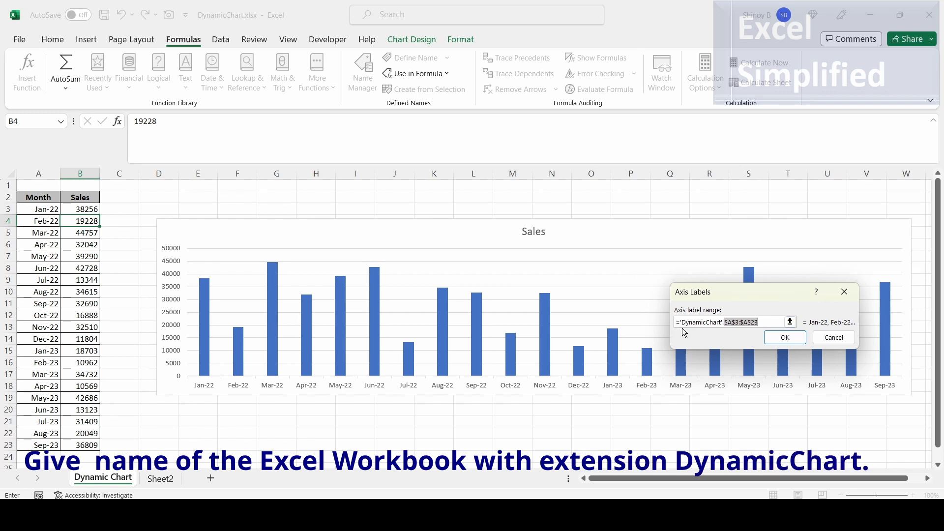
{"action": "left_click", "coordinate": [722, 322]}
{"action": "type", "text": ".xlsx"}
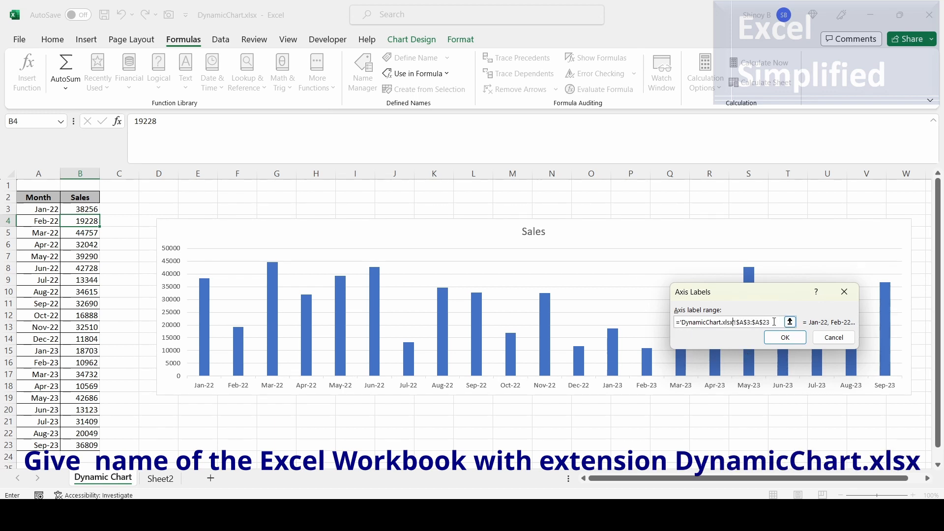
{"action": "left_click_drag", "start_coordinate": [769, 322], "coordinate": [740, 322]}
{"action": "type", "text": "Month"}
{"action": "left_click", "coordinate": [777, 338]}
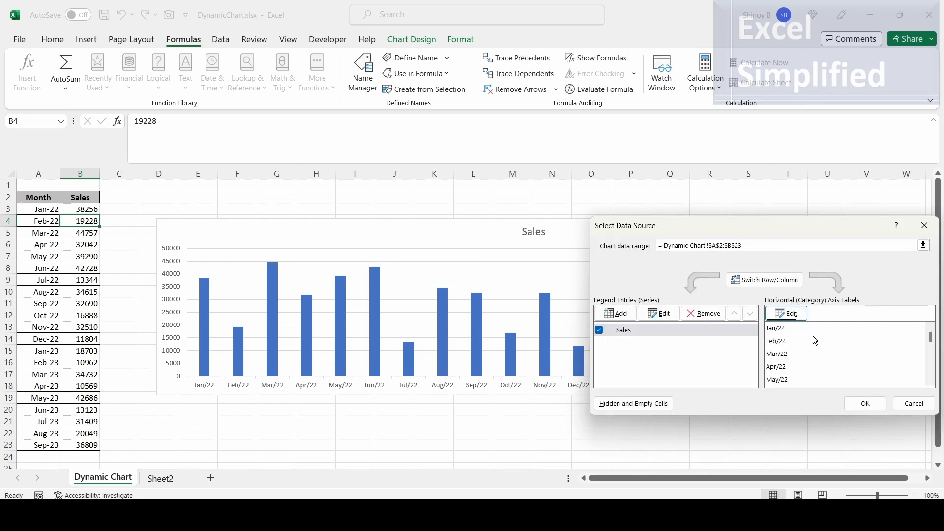
- Set the Sales series values in the chart's data source to ='DynamicChart.xlsx'!Sales
{"action": "left_click", "coordinate": [660, 314]}
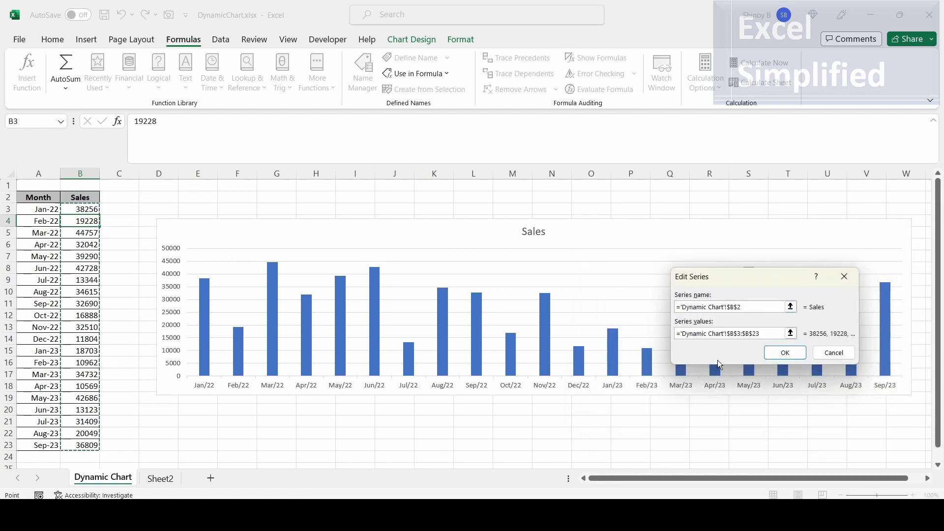
{"action": "key", "text": "BackSpace"}
{"action": "key", "text": "Right"}
{"action": "key", "text": "Right"}
{"action": "key", "text": "Right"}
{"action": "key", "text": "BackSpace"}
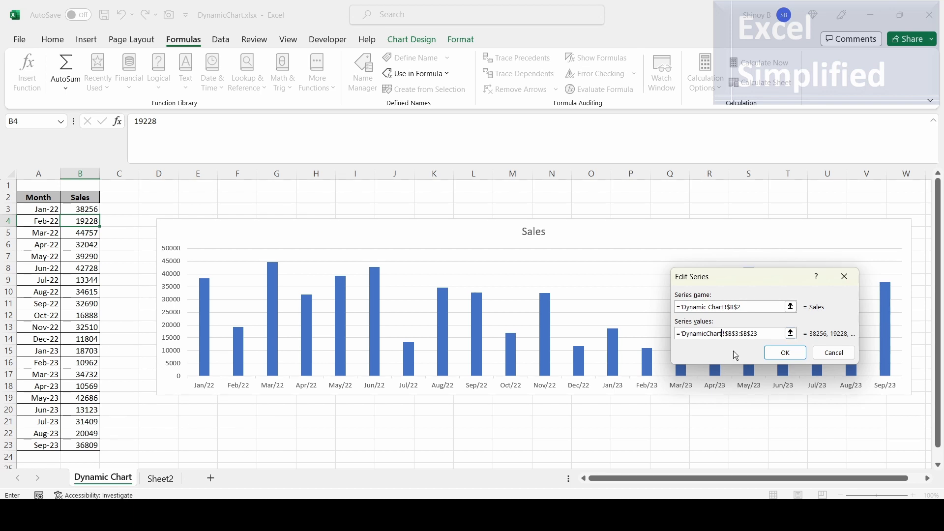
{"action": "type", "text": ".xlsx"}
{"action": "left_click_drag", "start_coordinate": [736, 333], "coordinate": [770, 336]}
{"action": "type", "text": "Sales"}
{"action": "left_click", "coordinate": [786, 362]}
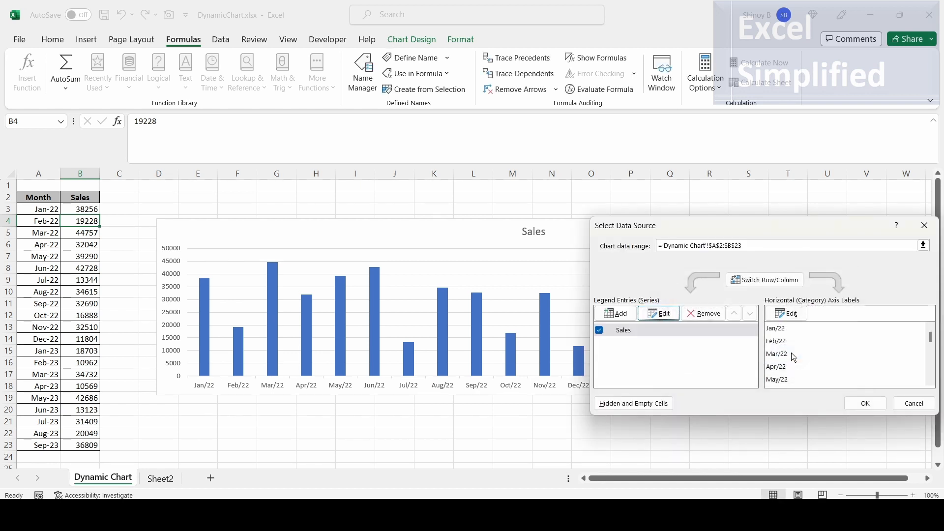
- Apply the new data source settings to the Sales chart
{"action": "left_click", "coordinate": [865, 403]}
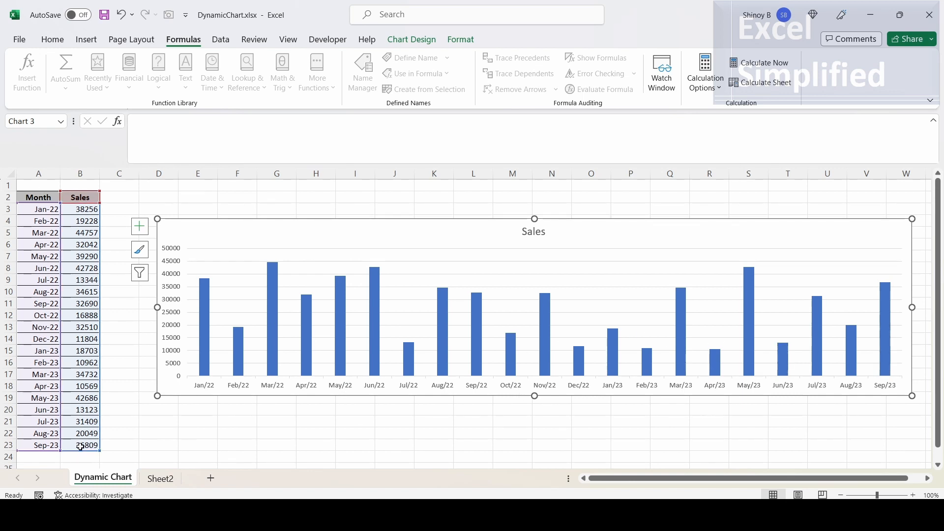
- Test the dynamic chart by clearing the sales values for Sep-23, Aug-23, Jul-23 and Jun-23 one at a time
{"action": "left_click", "coordinate": [79, 445]}
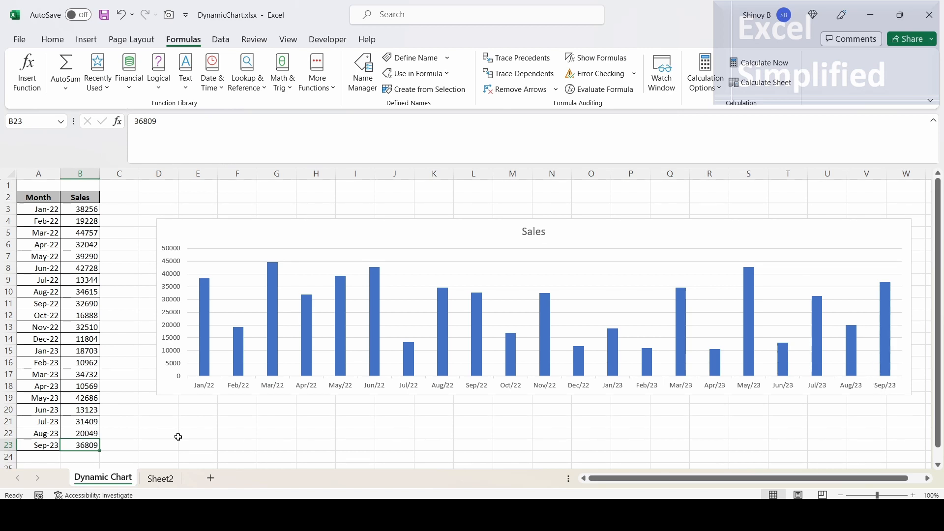
{"action": "key", "text": "Delete"}
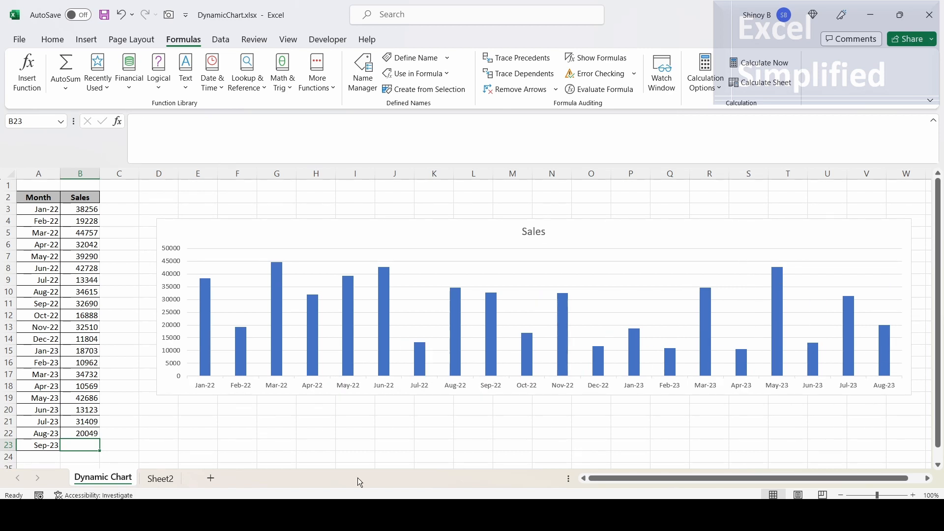
{"action": "left_click", "coordinate": [96, 437]}
{"action": "key", "text": "Delete"}
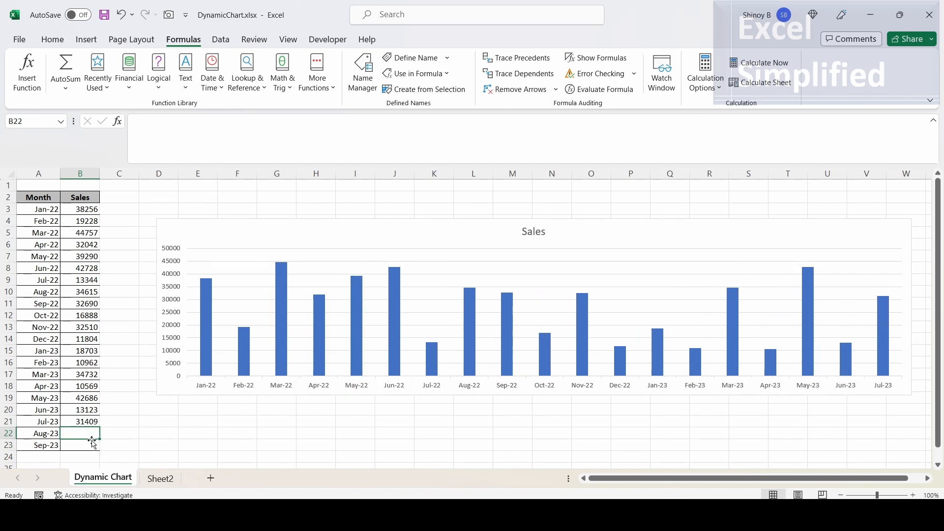
{"action": "left_click", "coordinate": [85, 421]}
{"action": "key", "text": "Delete"}
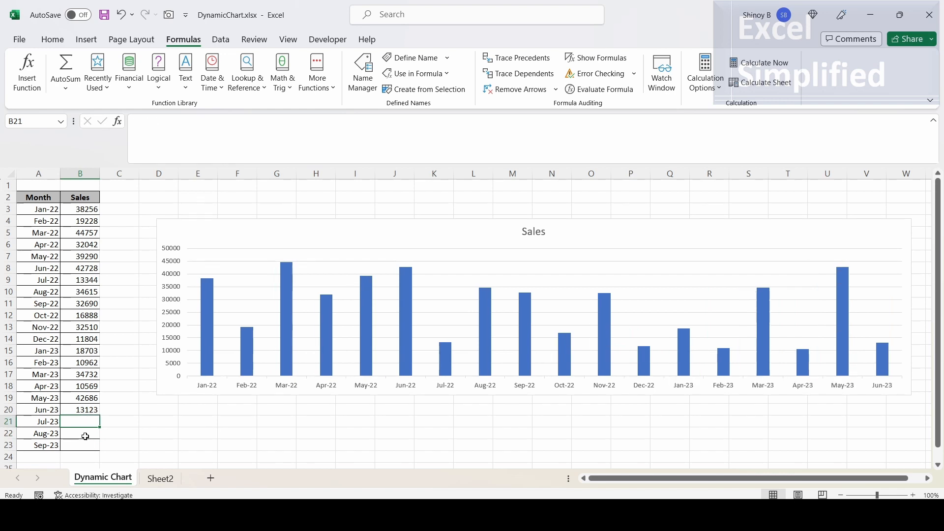
{"action": "left_click", "coordinate": [84, 409]}
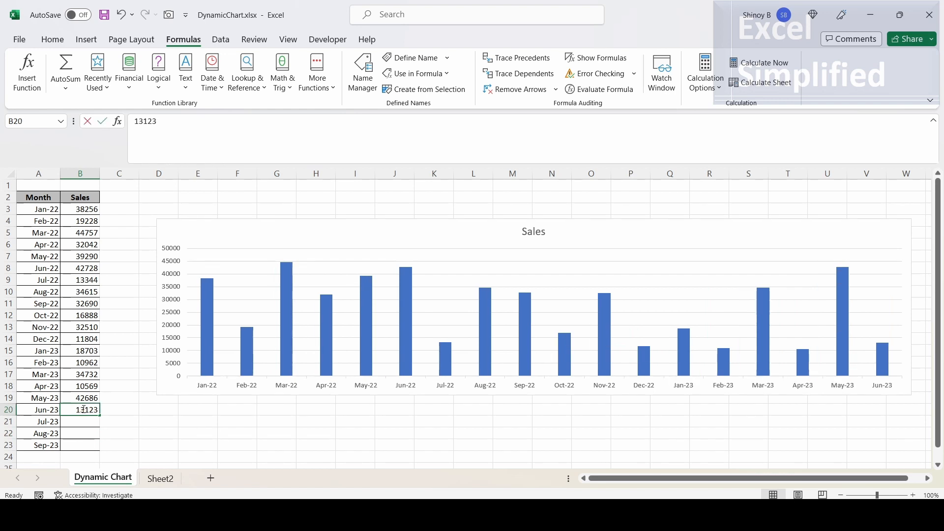
{"action": "key", "text": "Delete"}
{"action": "key", "text": "Escape"}
{"action": "key", "text": "Delete"}
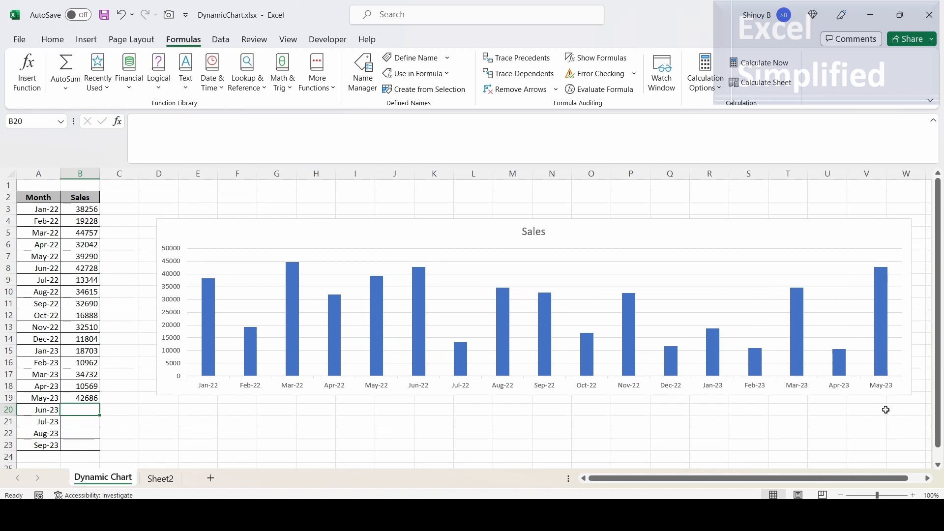
- Undo the four sales value deletions one by one, back through Sep-23, to test the chart's expansion
{"action": "key", "text": "ctrl+z"}
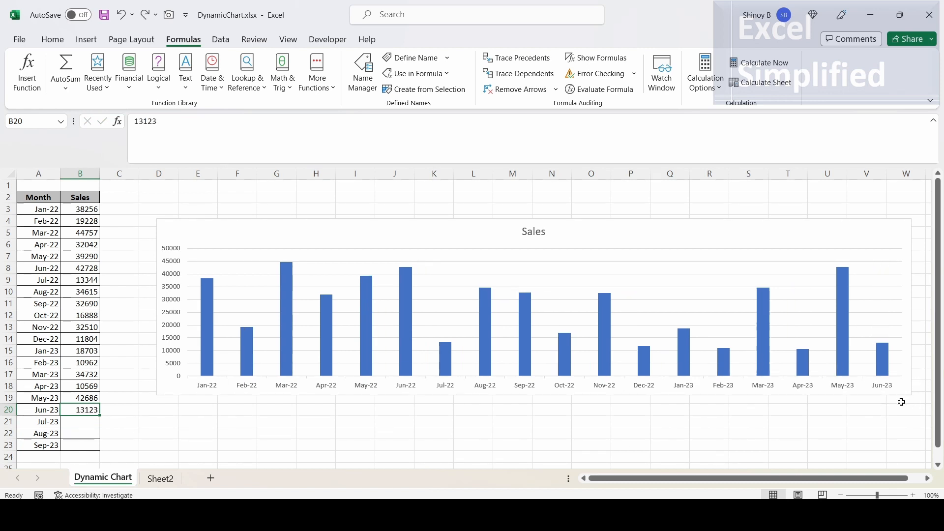
{"action": "key", "text": "ctrl+z"}
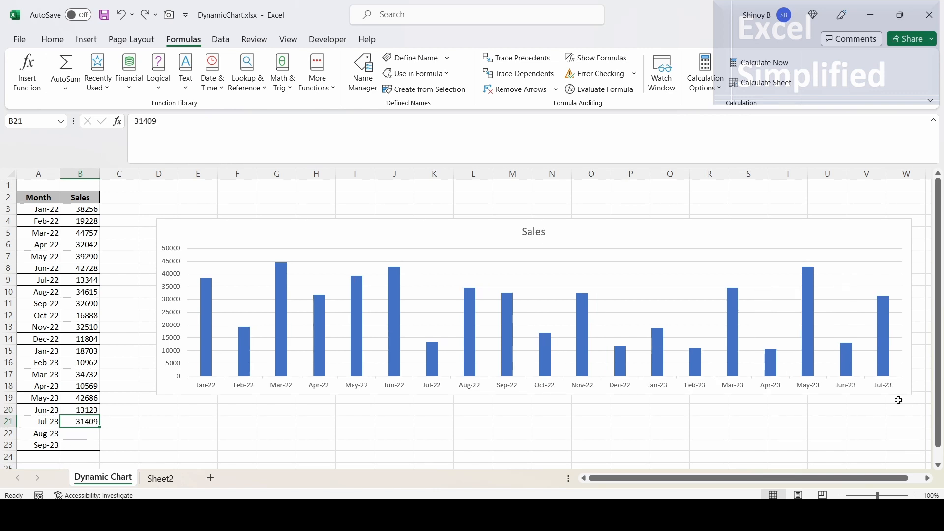
{"action": "key", "text": "ctrl+z"}
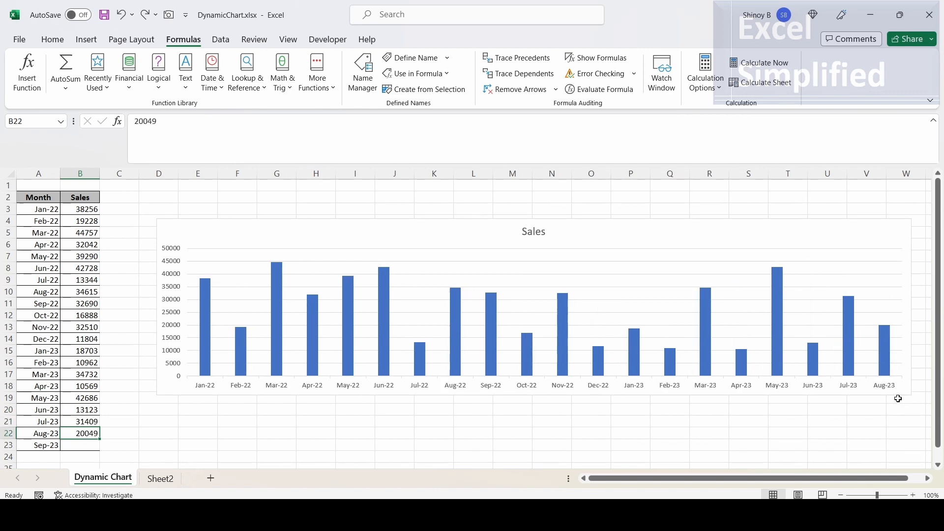
{"action": "key", "text": "ctrl+z"}
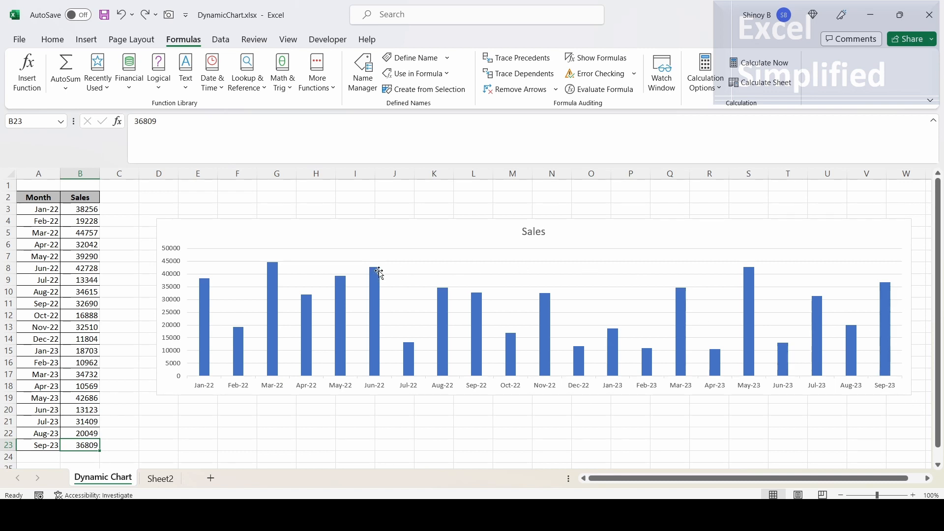
- Select the Sales chart
{"action": "left_click", "coordinate": [412, 219]}
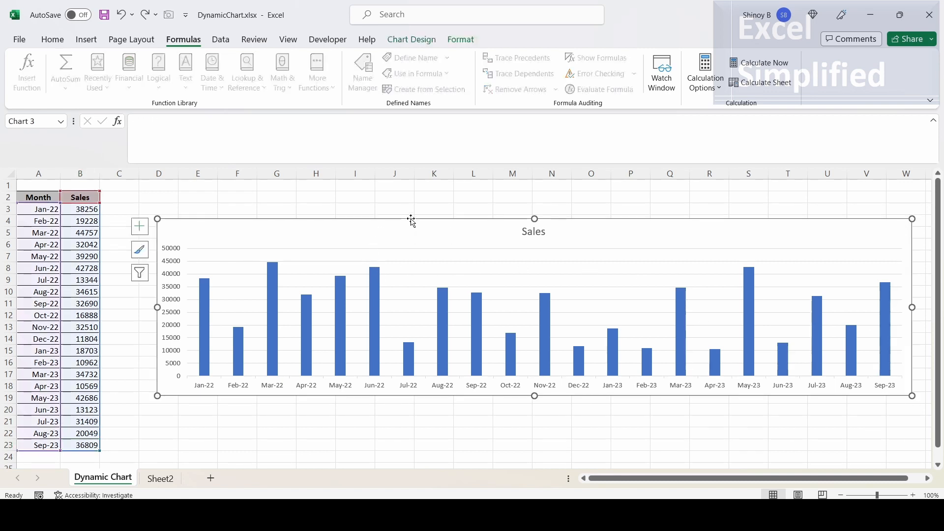